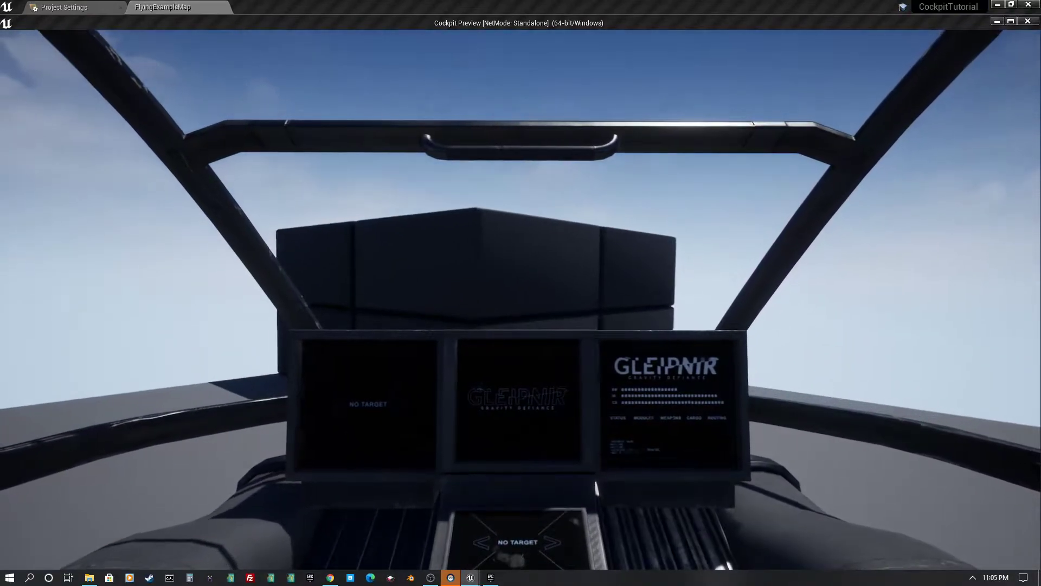
- End the running preview, walk through creating an Unreal Engine 4.26.0 Games project with the Flying template, and cancel before creating it
{"action": "key", "text": "Escape"}
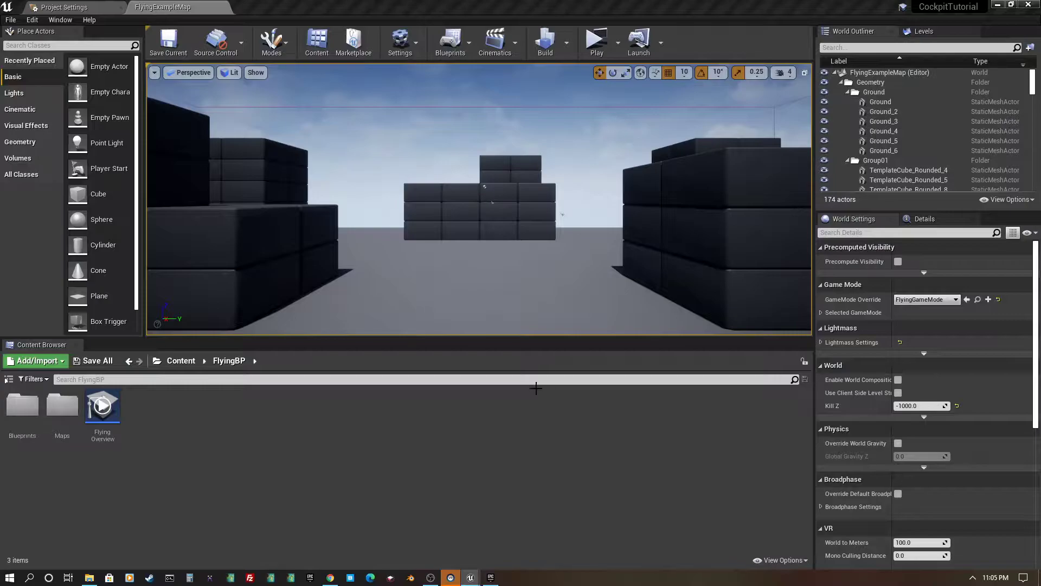
{"action": "left_click", "coordinate": [486, 578]}
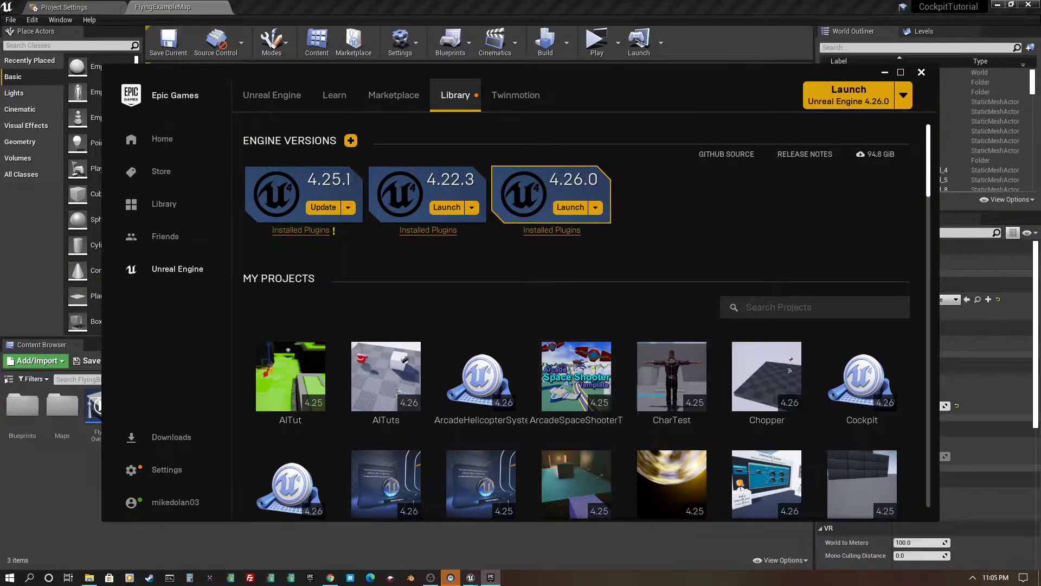
{"action": "left_click", "coordinate": [852, 93]}
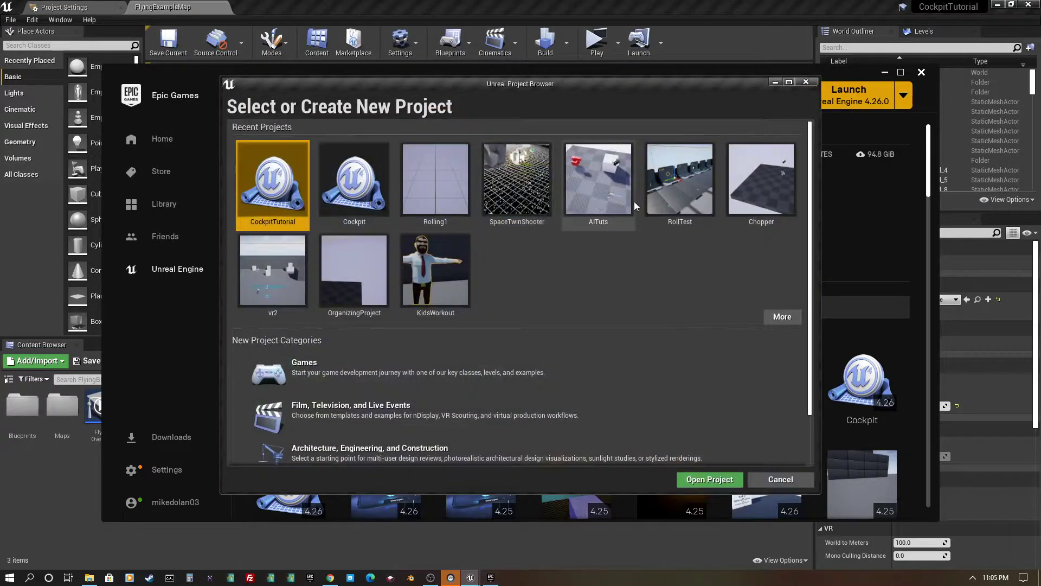
{"action": "scroll", "coordinate": [469, 305], "scroll_direction": "down", "scroll_amount": 2}
{"action": "left_click", "coordinate": [357, 313]}
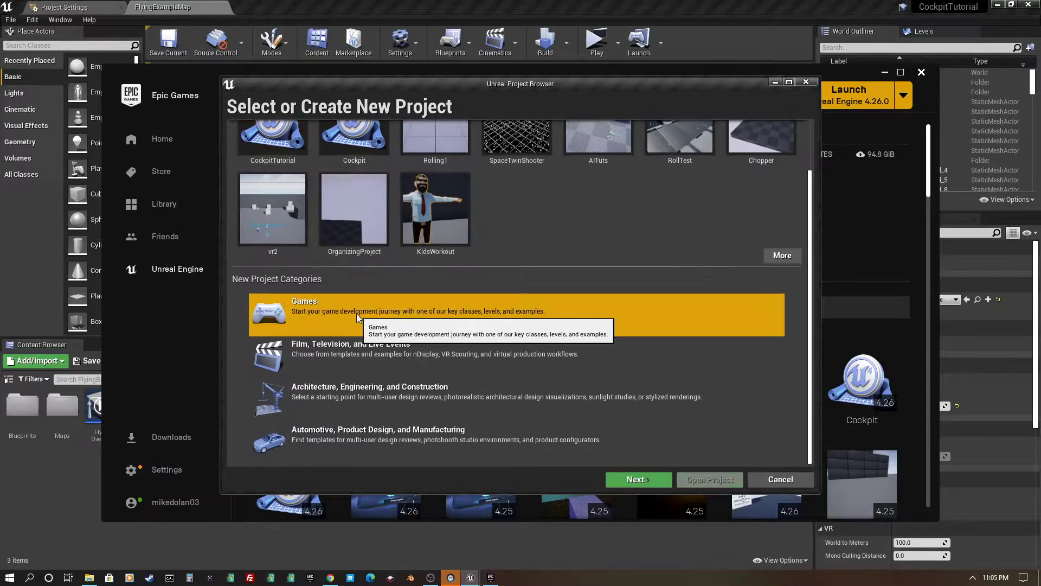
{"action": "left_click", "coordinate": [637, 480]}
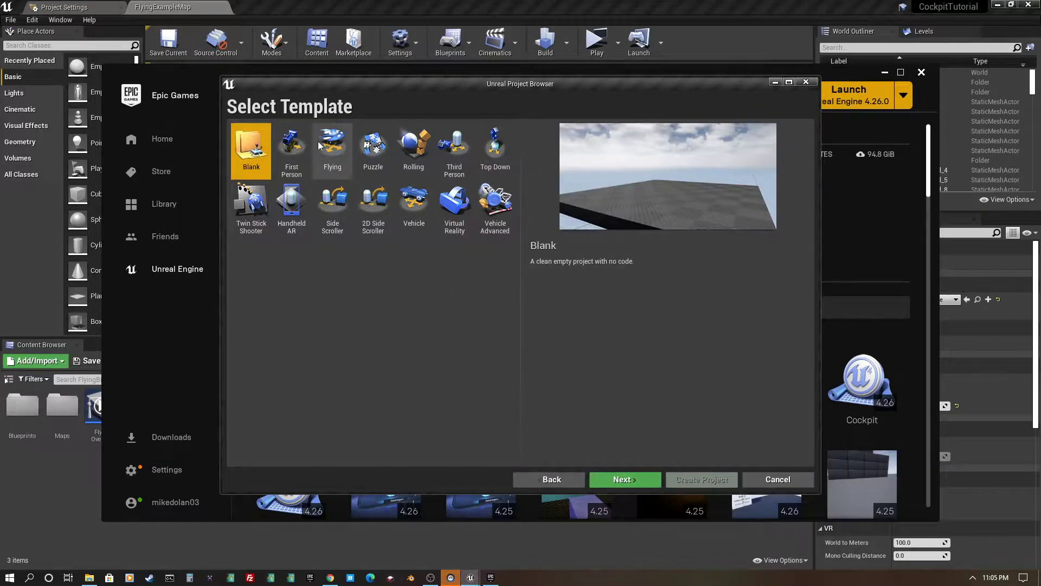
{"action": "left_click", "coordinate": [340, 163]}
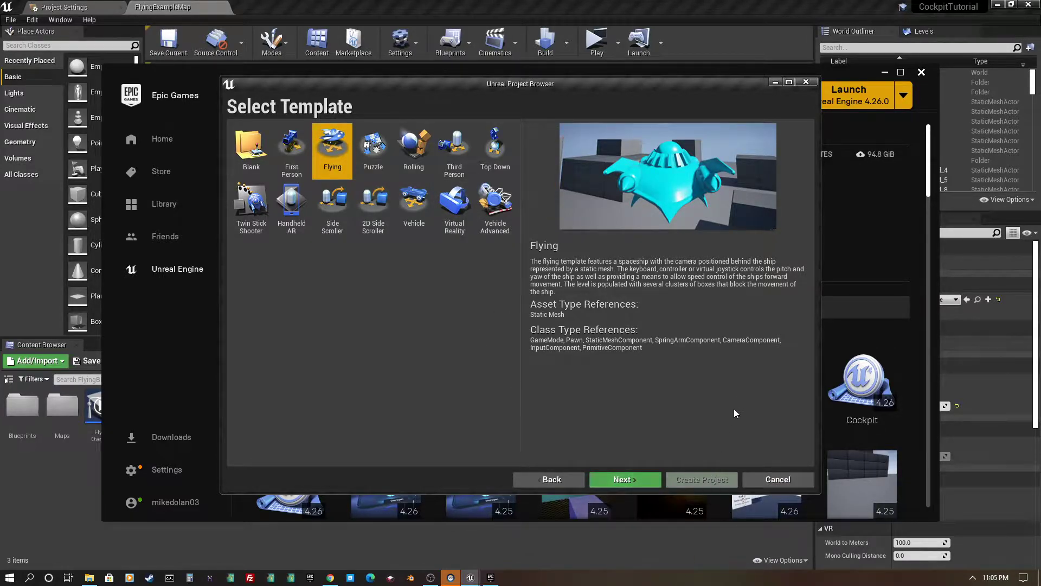
{"action": "left_click", "coordinate": [638, 475]}
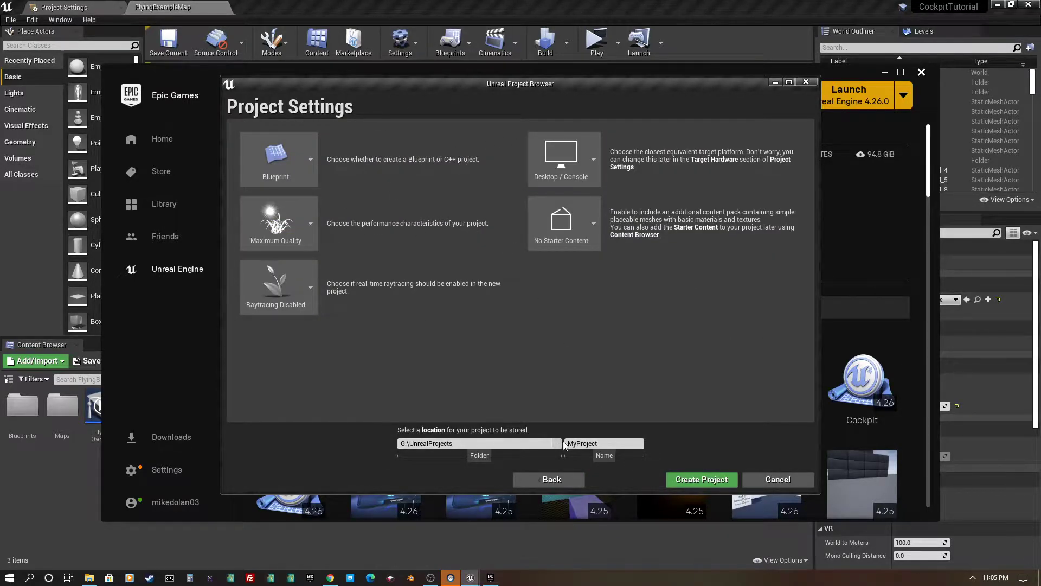
{"action": "left_click", "coordinate": [768, 475]}
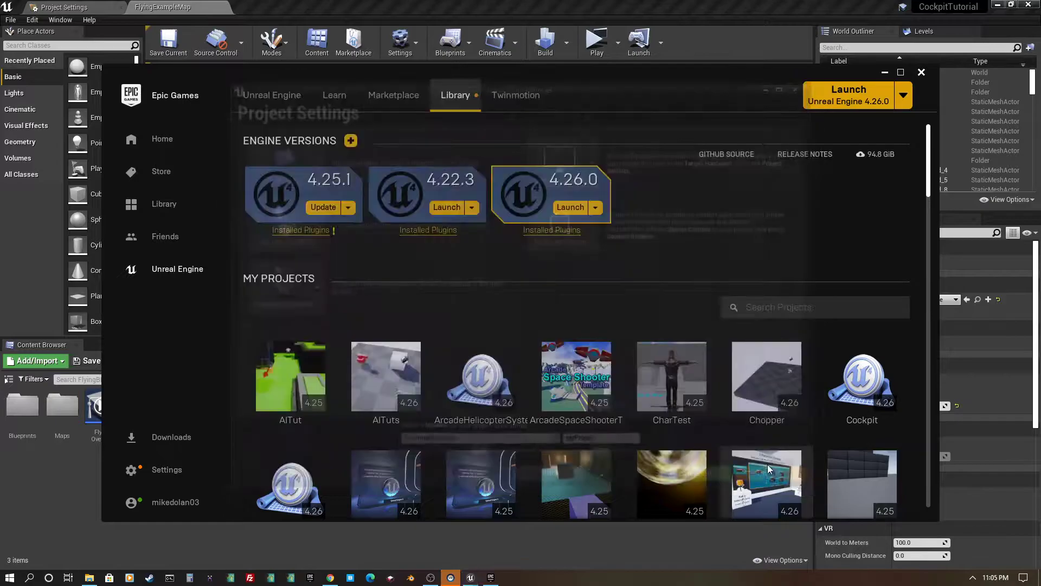
{"action": "left_click", "coordinate": [888, 72]}
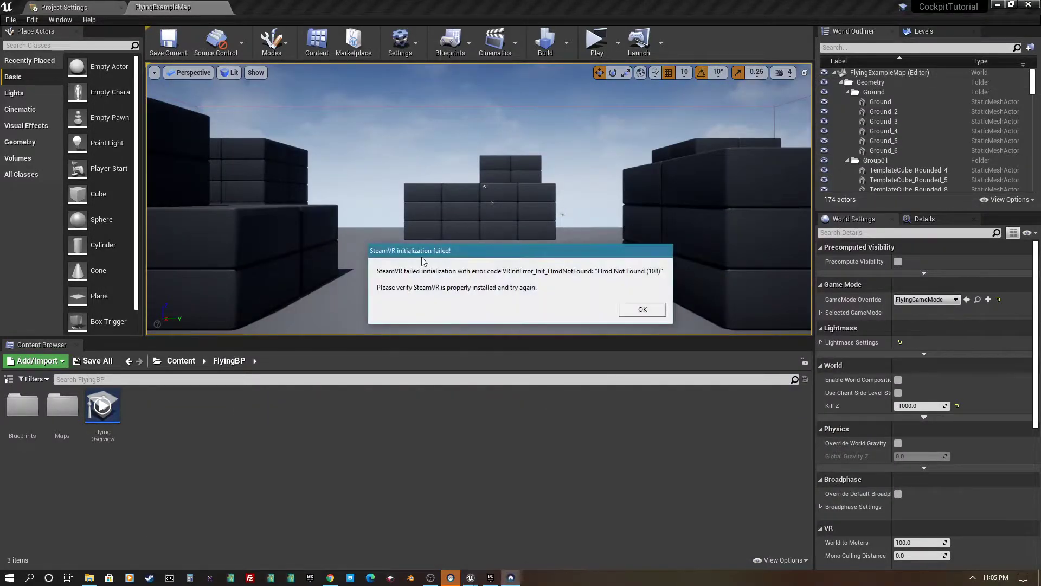
{"action": "left_click", "coordinate": [641, 312]}
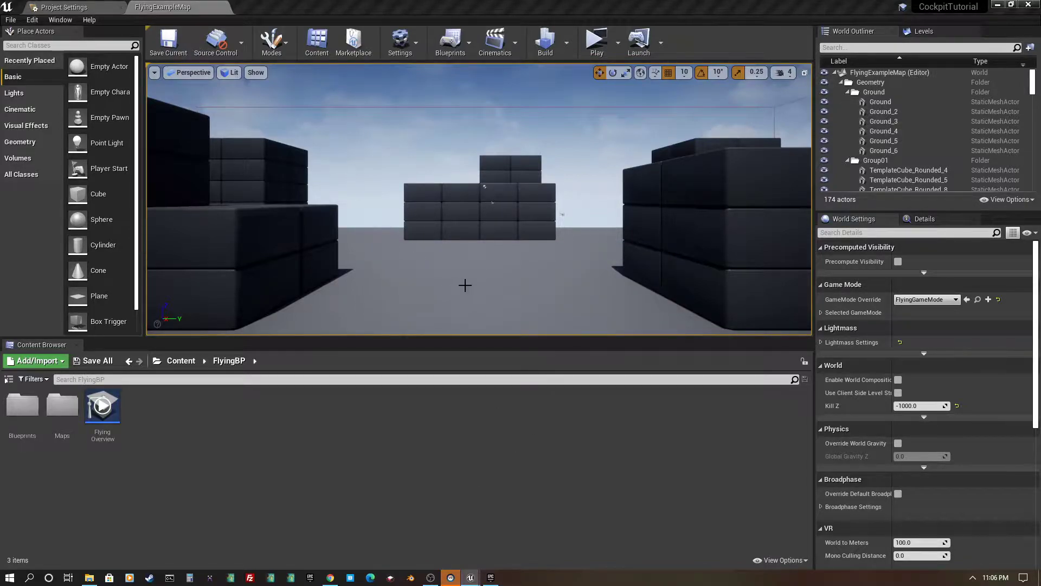
- Test-fly the default ship in a standalone preview of FlyingExampleMap and end the play session
{"action": "left_click", "coordinate": [593, 50]}
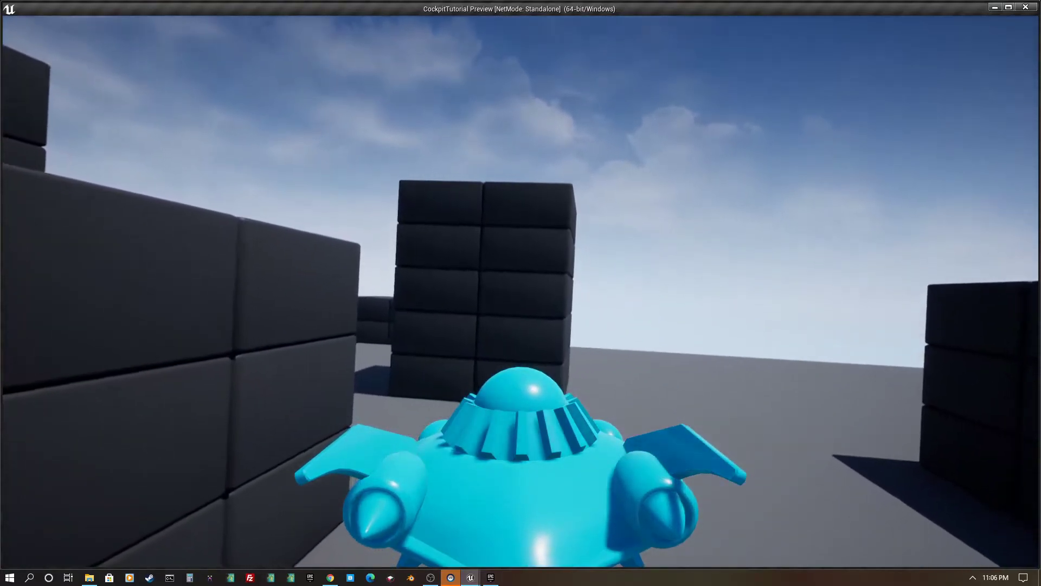
{"action": "key", "text": "Escape"}
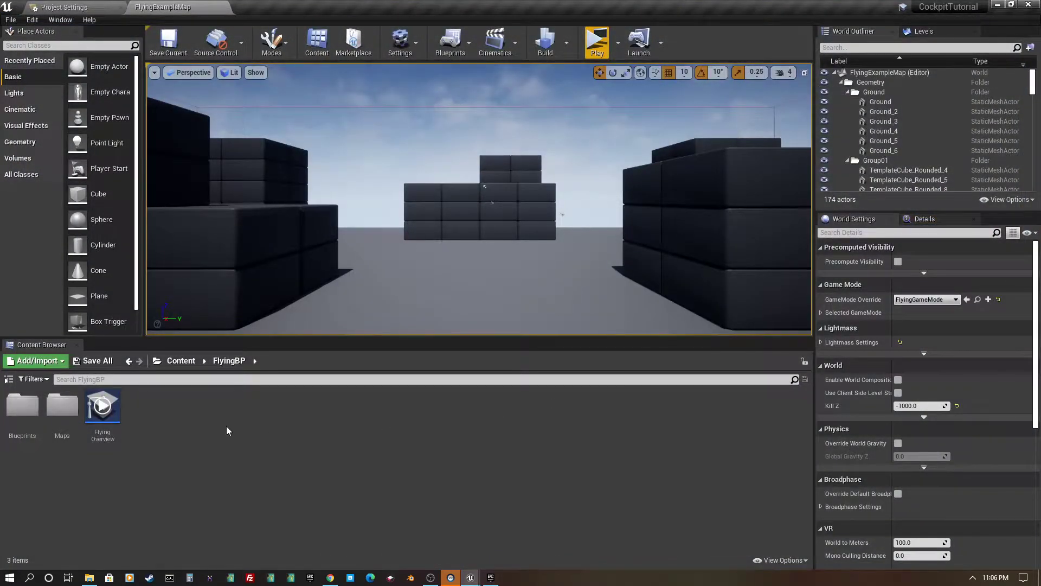
- Open the FlyingPawn blueprint from the FlyingBP Blueprints folder and maximise its editor window
{"action": "double_click", "coordinate": [22, 405]}
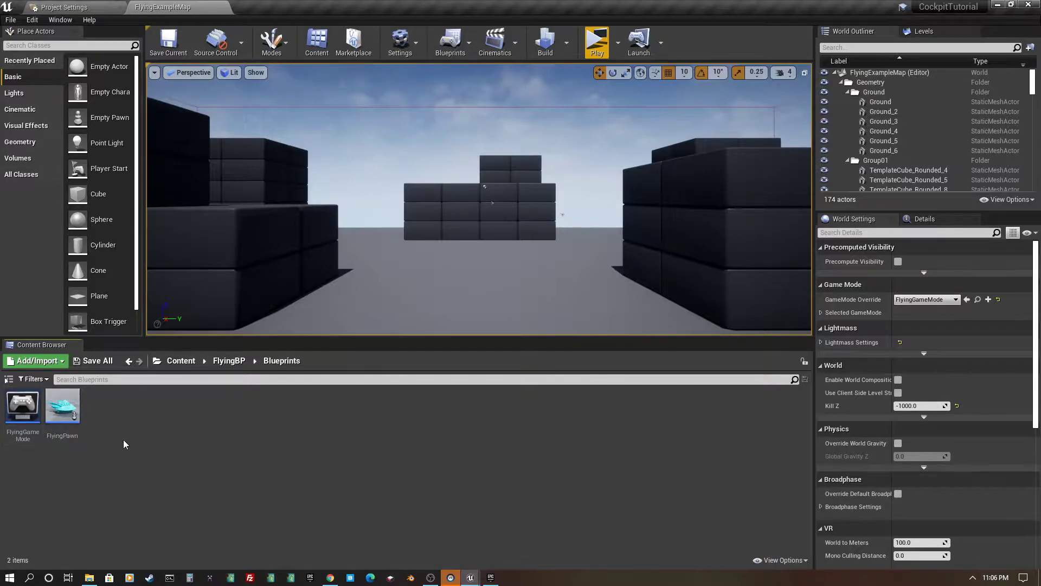
{"action": "double_click", "coordinate": [62, 408]}
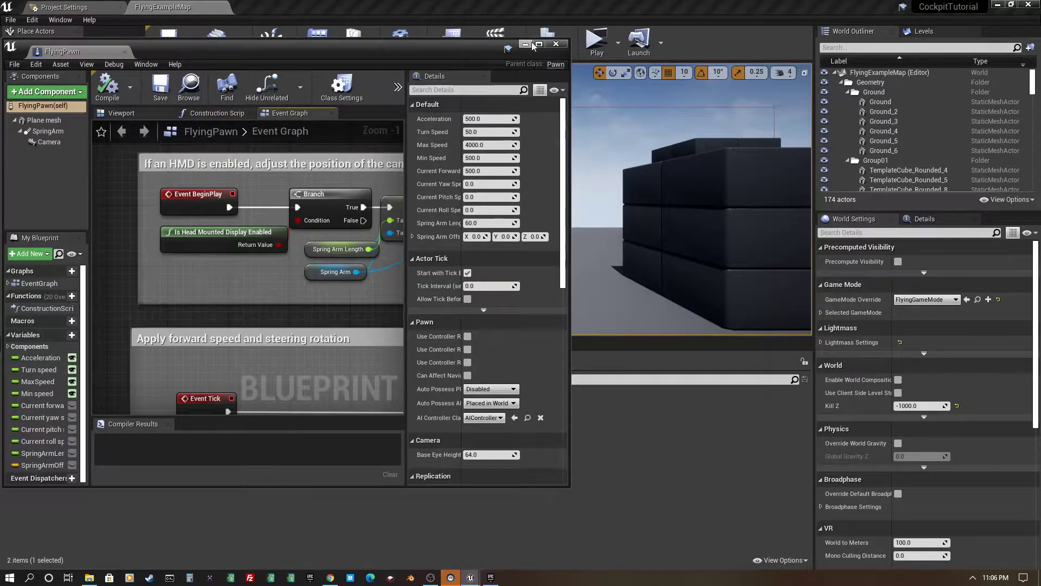
{"action": "left_click", "coordinate": [539, 45]}
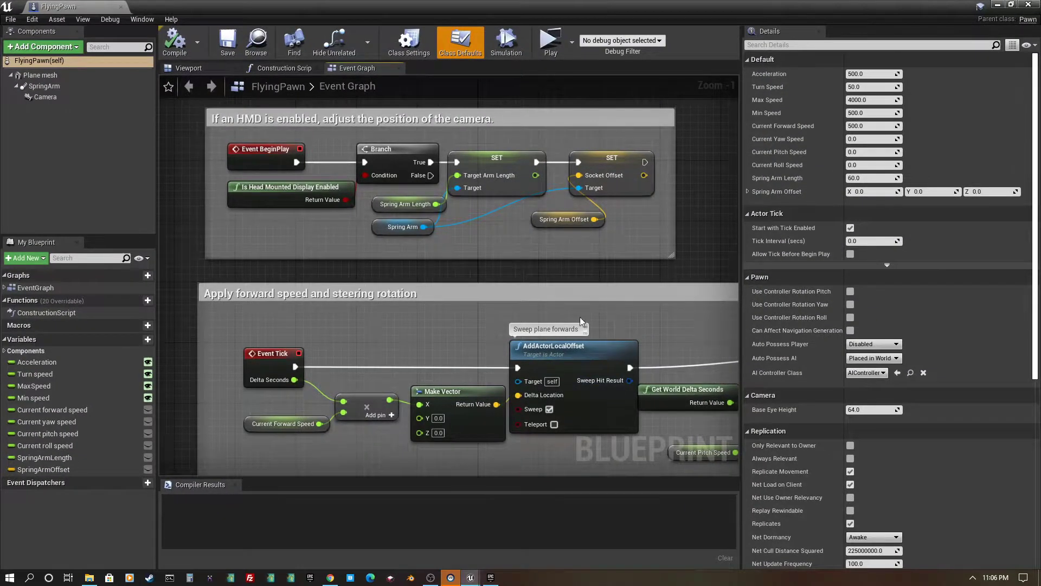
{"action": "scroll", "coordinate": [659, 269], "scroll_direction": "down", "scroll_amount": 1}
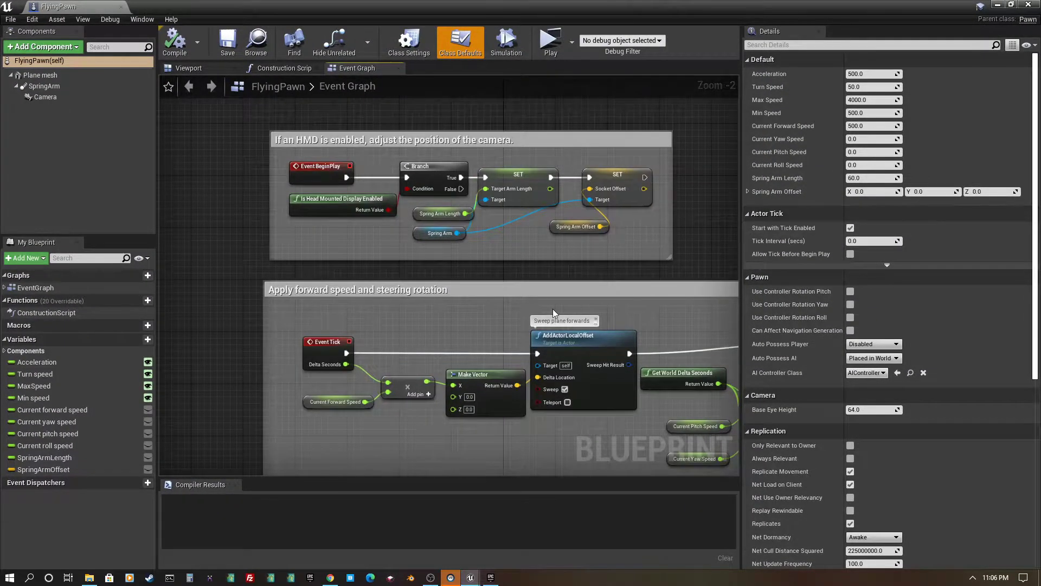
- Enable Camera Lag on the FlyingPawn's SpringArm component, and compile and save the blueprint
{"action": "left_click", "coordinate": [44, 88]}
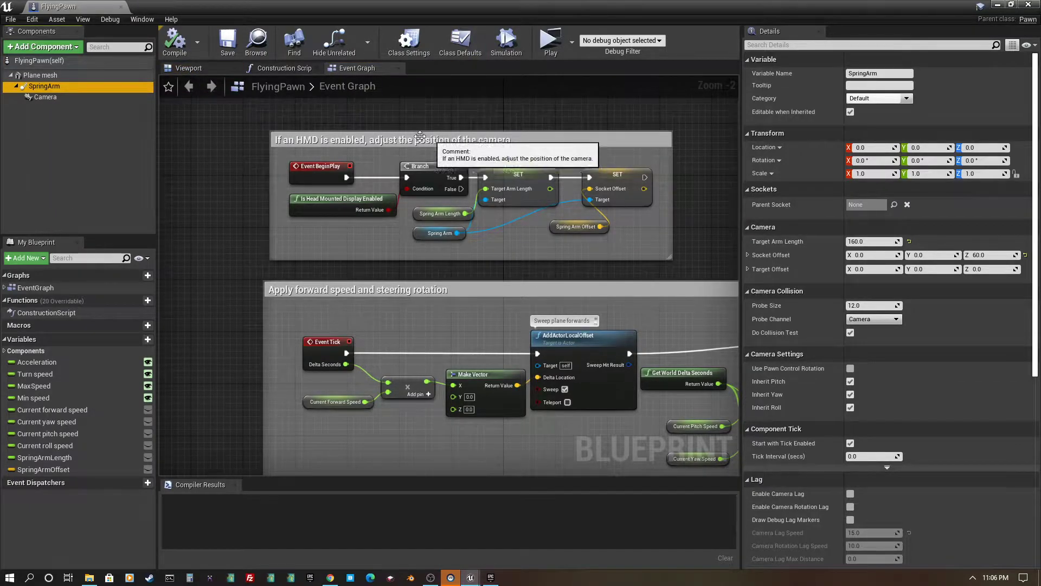
{"action": "left_click", "coordinate": [189, 69]}
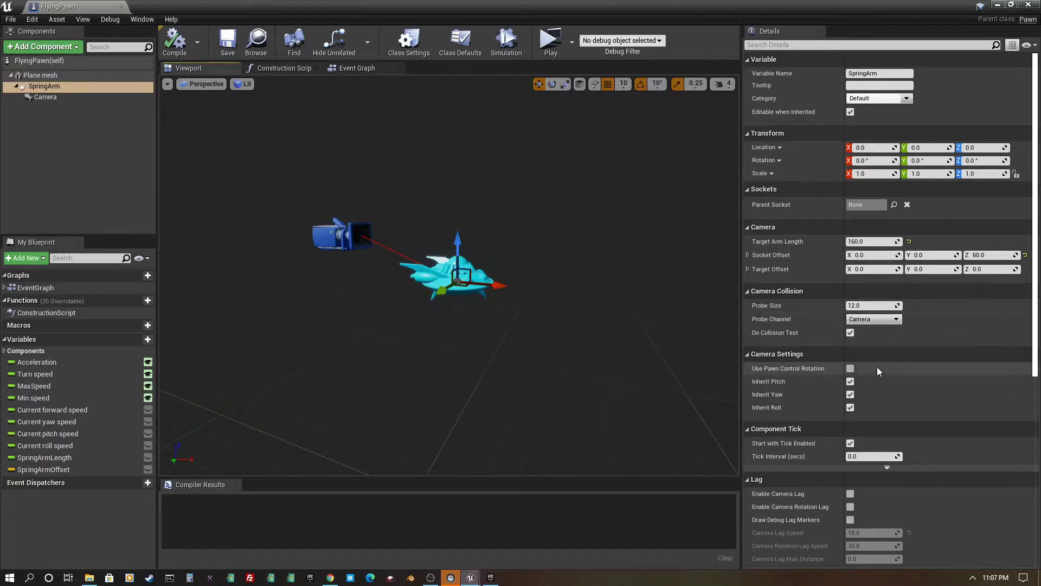
{"action": "scroll", "coordinate": [884, 362], "scroll_direction": "down", "scroll_amount": 1}
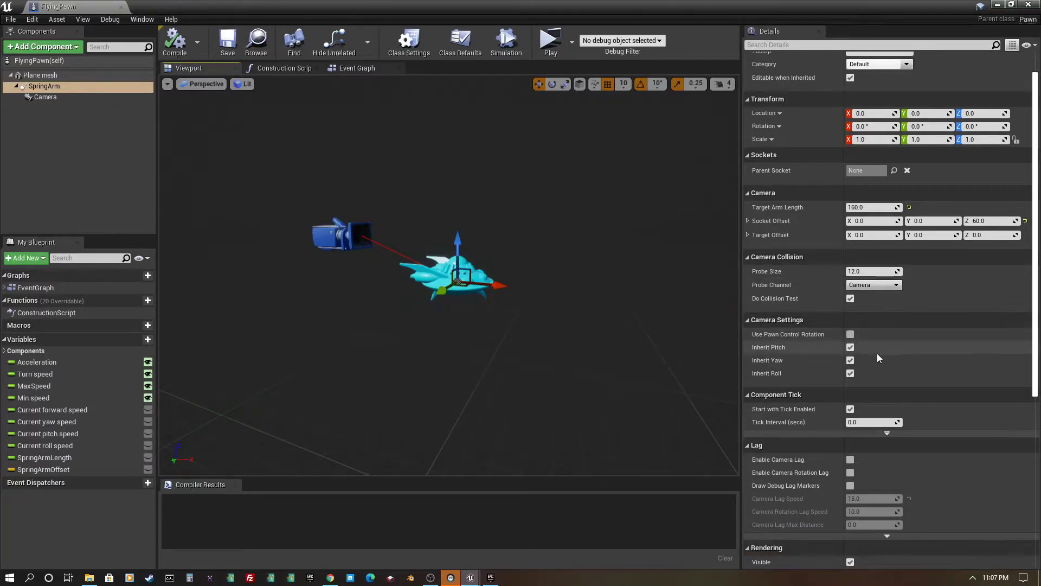
{"action": "scroll", "coordinate": [923, 317], "scroll_direction": "down", "scroll_amount": 2}
{"action": "scroll", "coordinate": [923, 316], "scroll_direction": "down", "scroll_amount": 3}
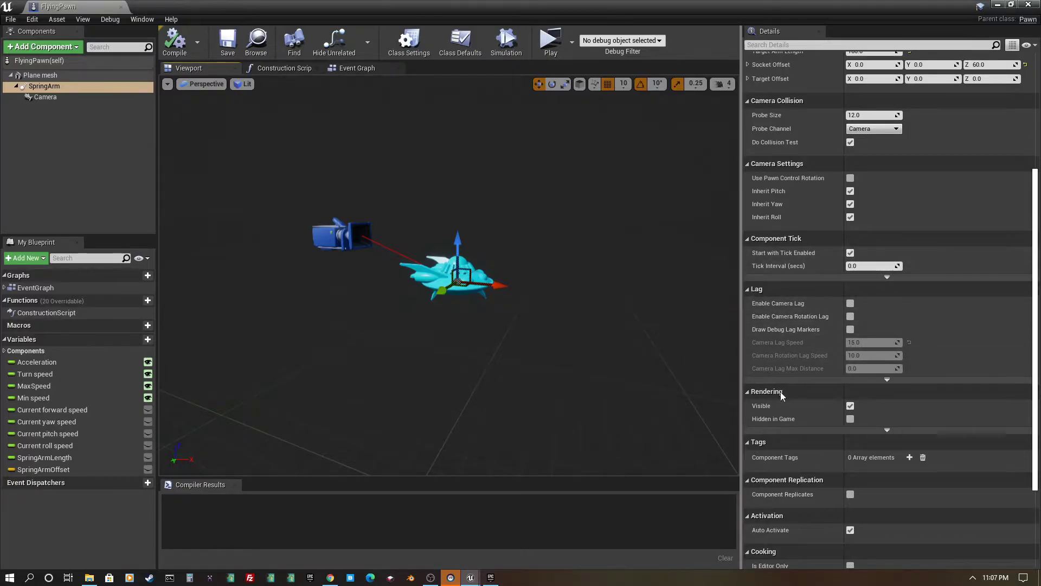
{"action": "left_click", "coordinate": [850, 304]}
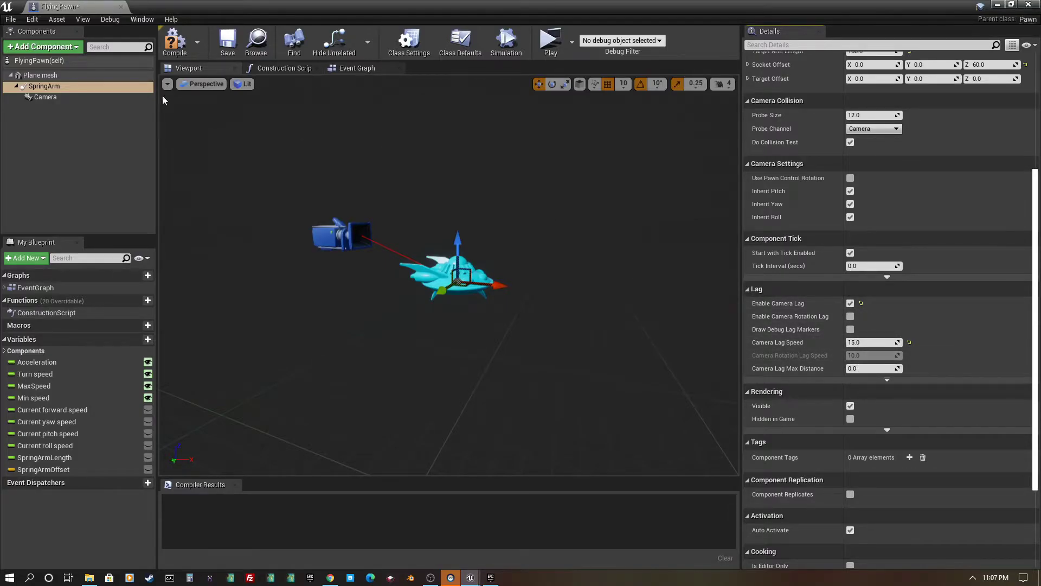
{"action": "left_click", "coordinate": [174, 48]}
{"action": "left_click", "coordinate": [227, 42]}
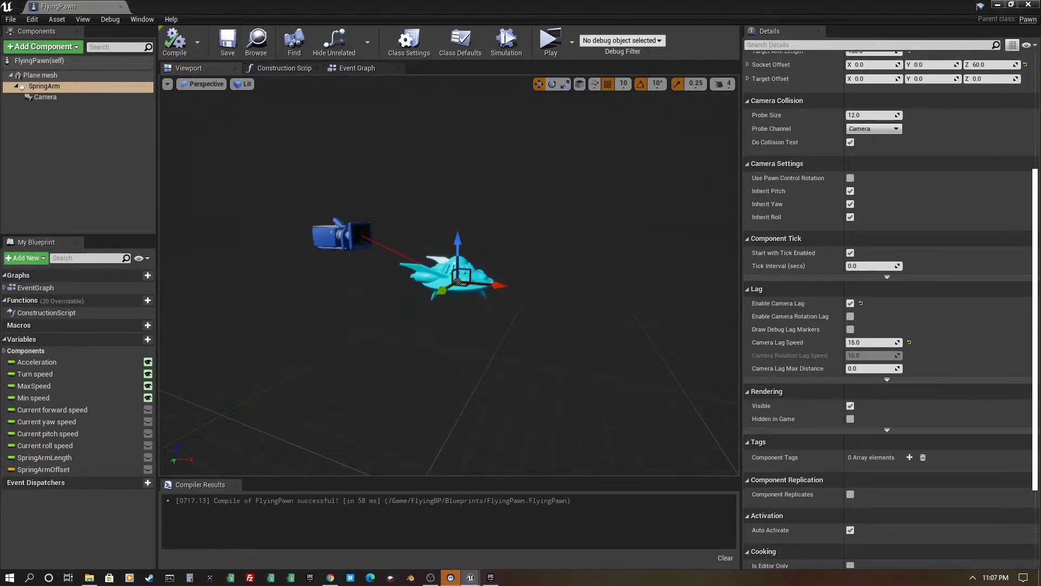
- Play the level and steer the ship left and right to test the camera lag, ending the session
{"action": "left_click", "coordinate": [550, 42]}
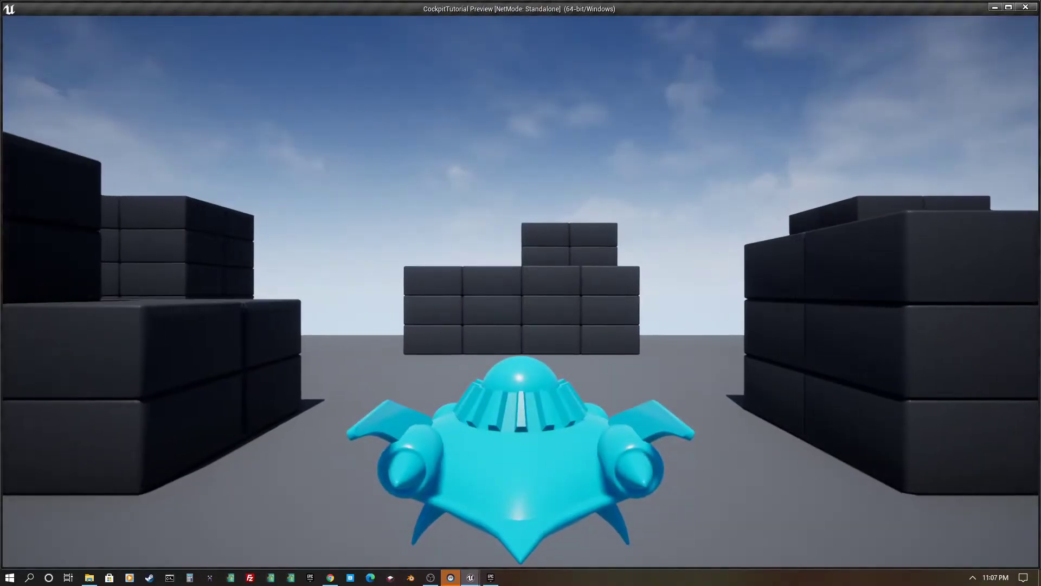
{"action": "key", "text": "d"}
{"action": "key", "text": "a"}
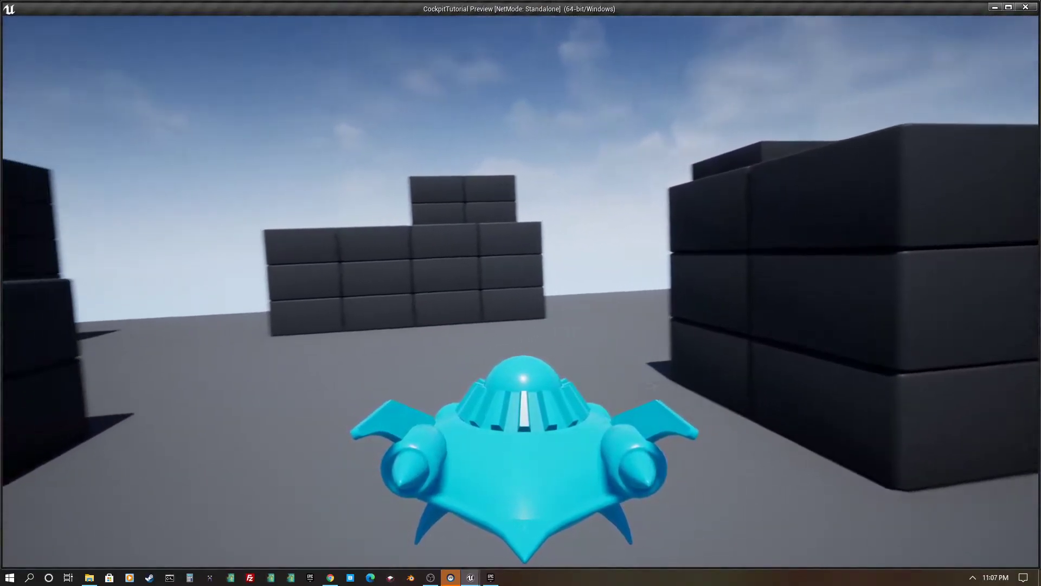
{"action": "key", "text": "a"}
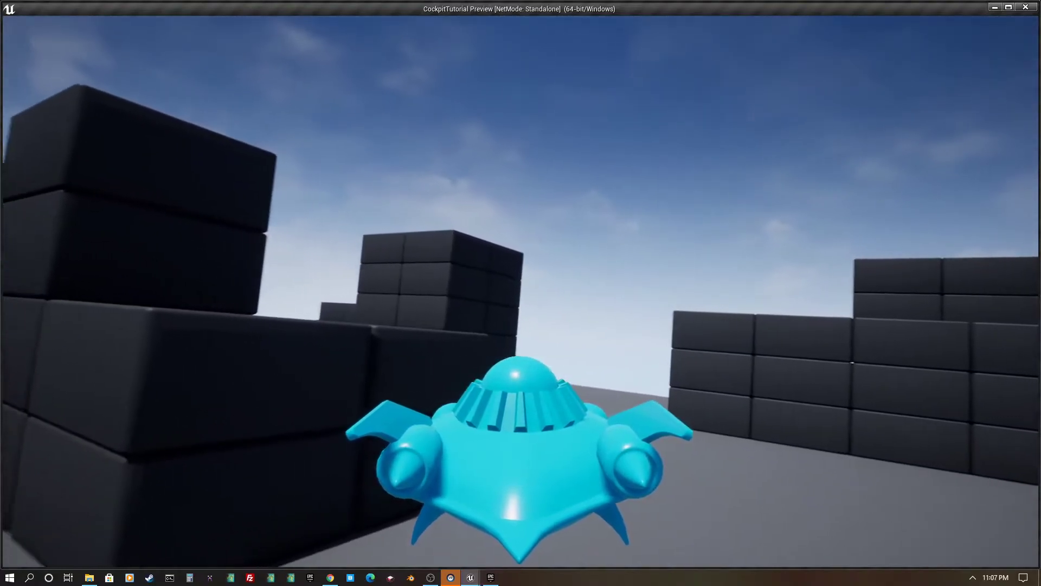
{"action": "key", "text": "d"}
{"action": "key", "text": "d"}
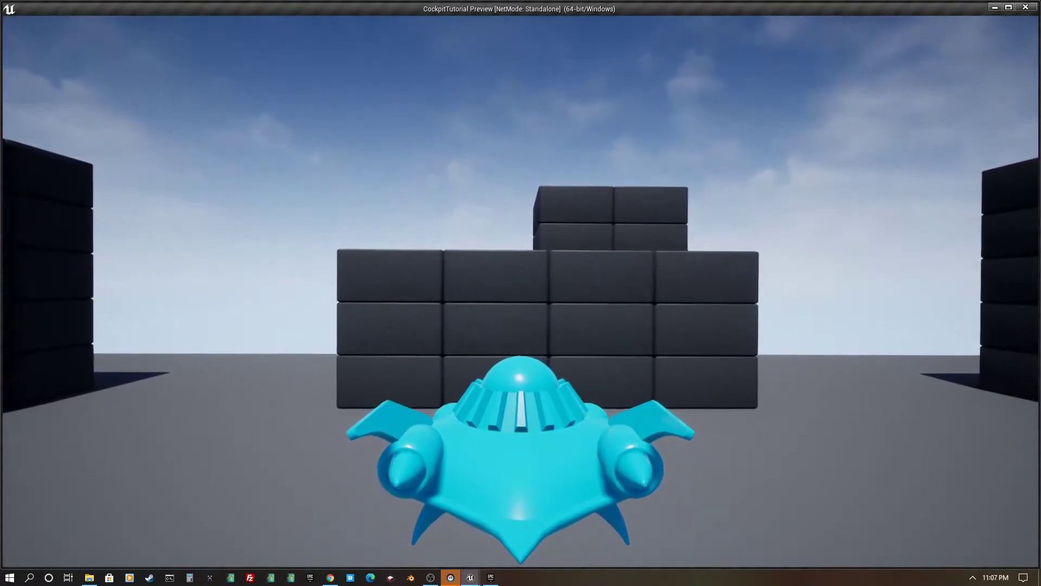
{"action": "key", "text": "a"}
{"action": "key", "text": "a"}
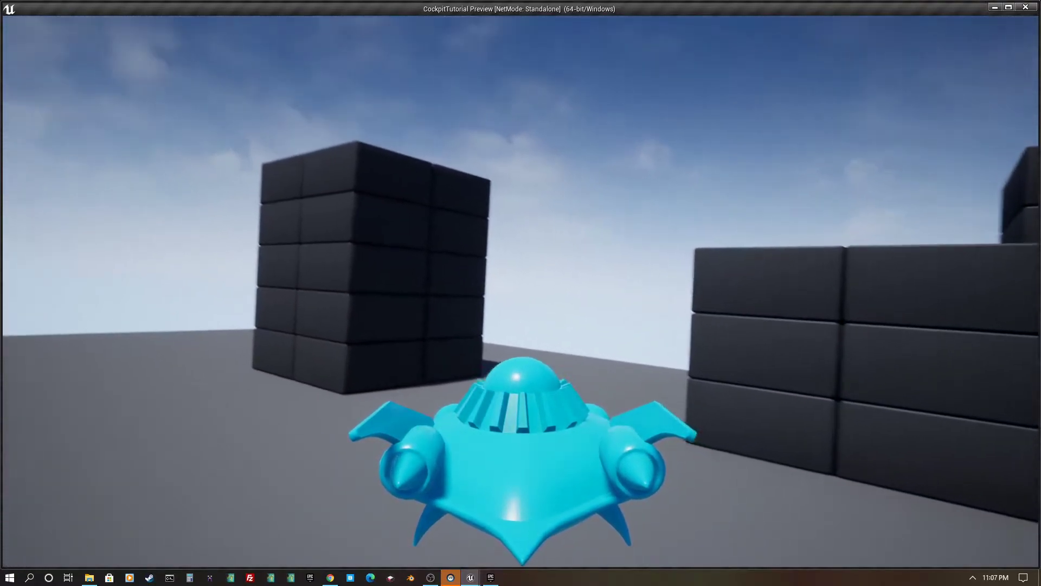
{"action": "key", "text": "d"}
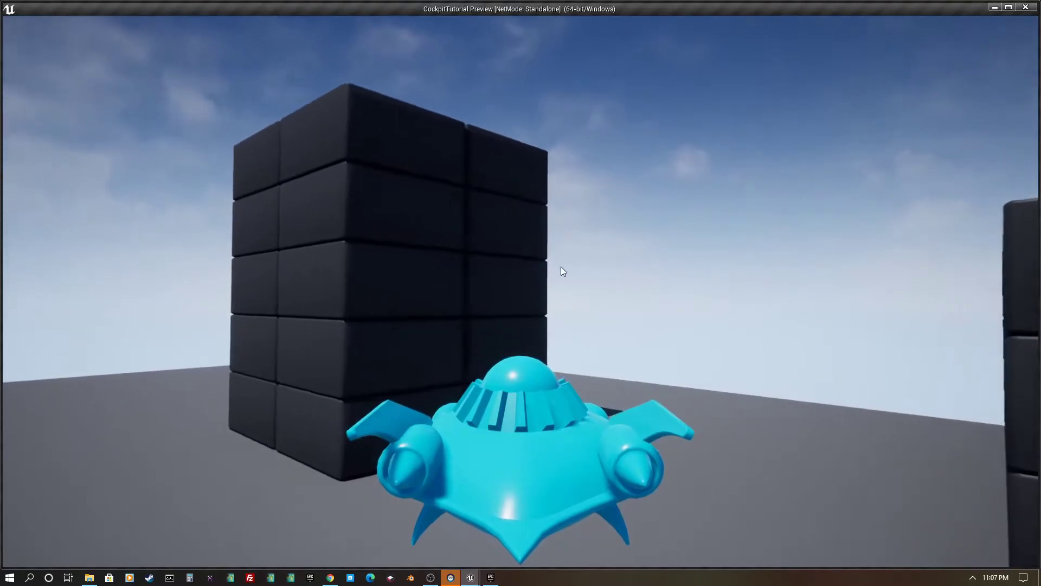
{"action": "key", "text": "Escape"}
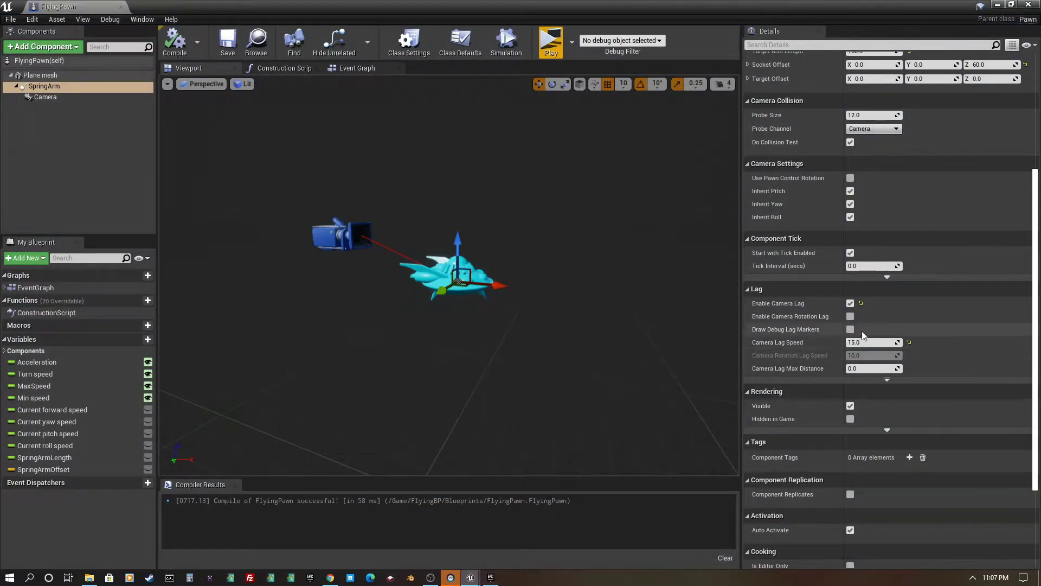
- Enable Camera Rotation Lag on the SpringArm component, and compile and save the blueprint
{"action": "left_click", "coordinate": [850, 316]}
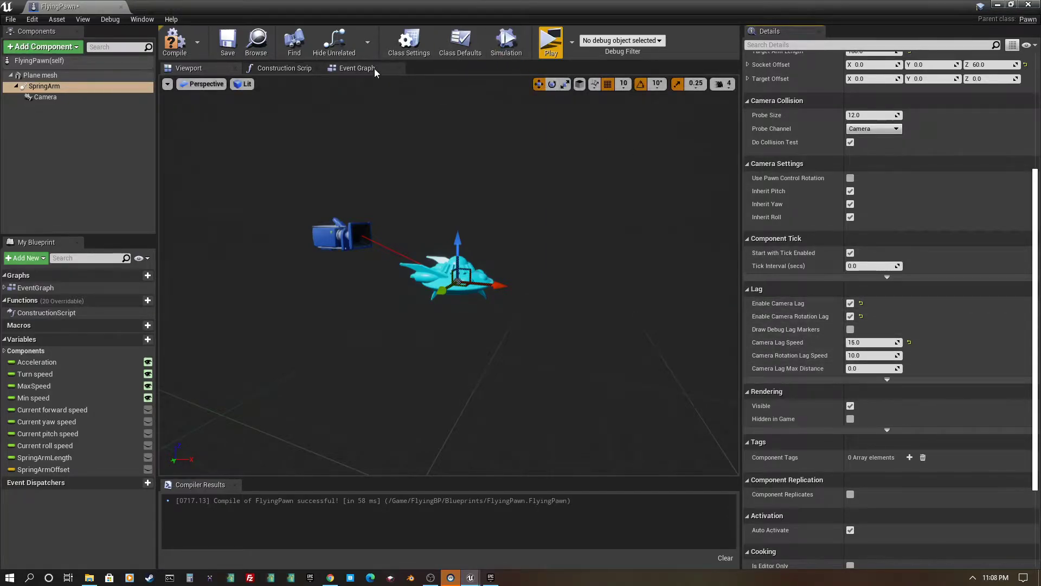
{"action": "left_click", "coordinate": [182, 44]}
{"action": "left_click", "coordinate": [227, 44]}
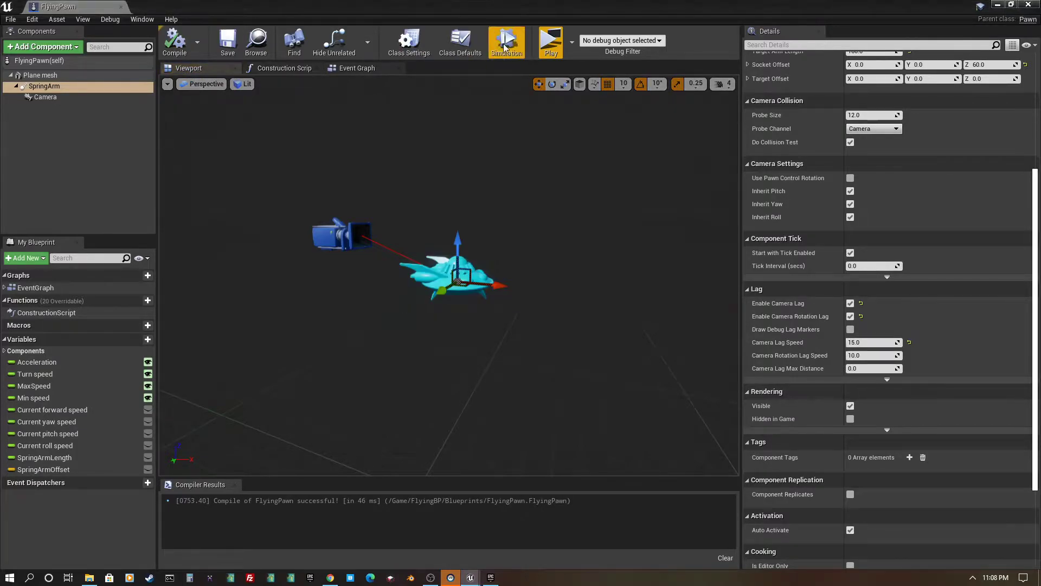
- Play the level again and turn the ship both ways to test the camera rotation lag, ending the session
{"action": "left_click", "coordinate": [550, 43]}
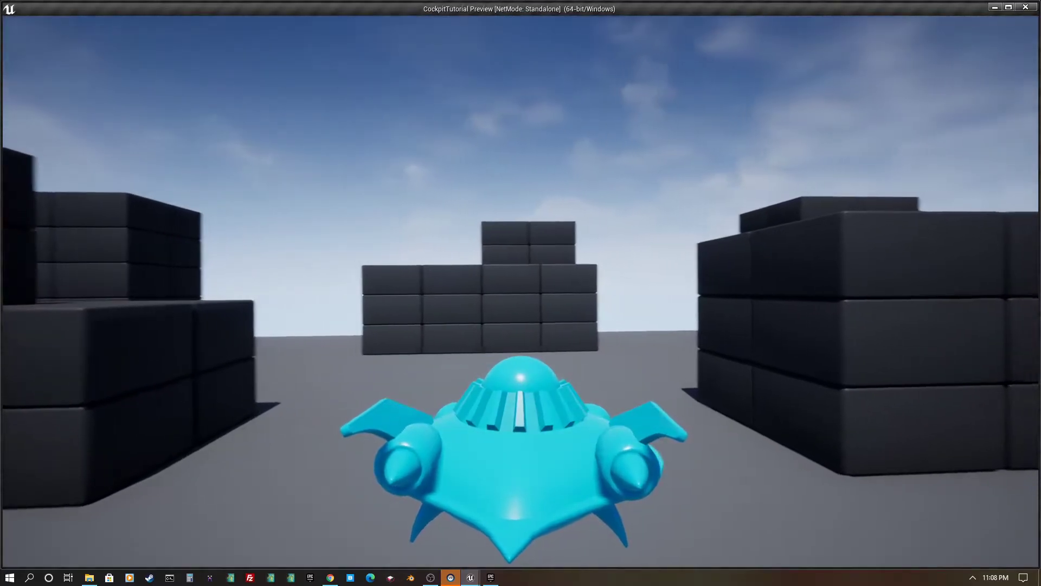
{"action": "key", "text": "a"}
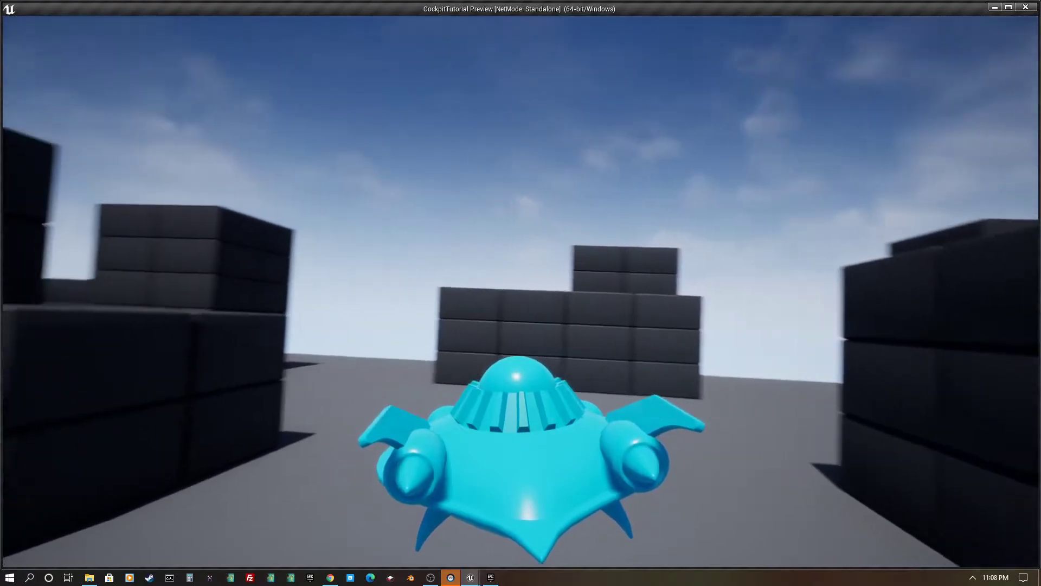
{"action": "key", "text": "d"}
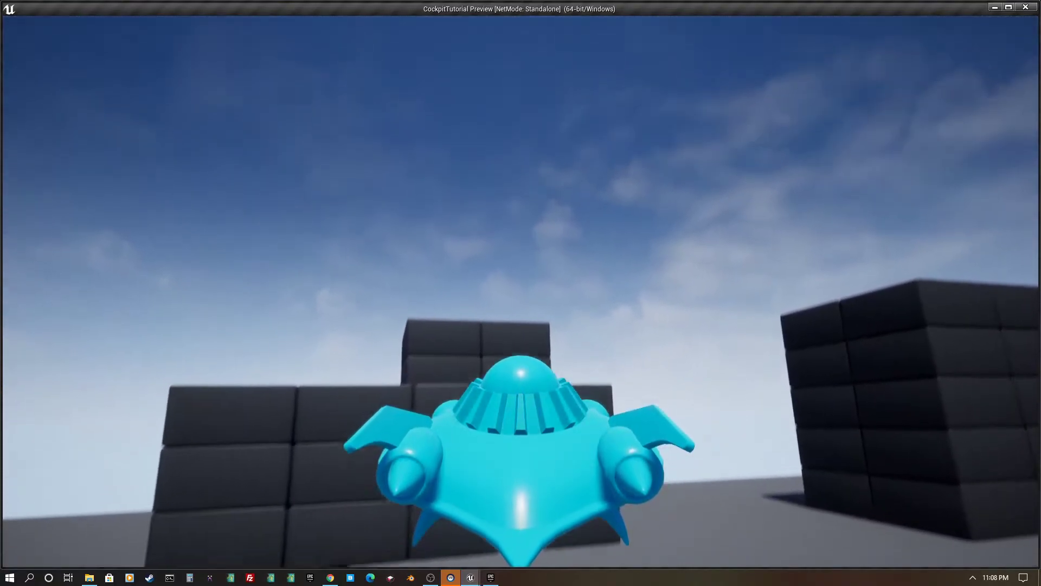
{"action": "key", "text": "Escape"}
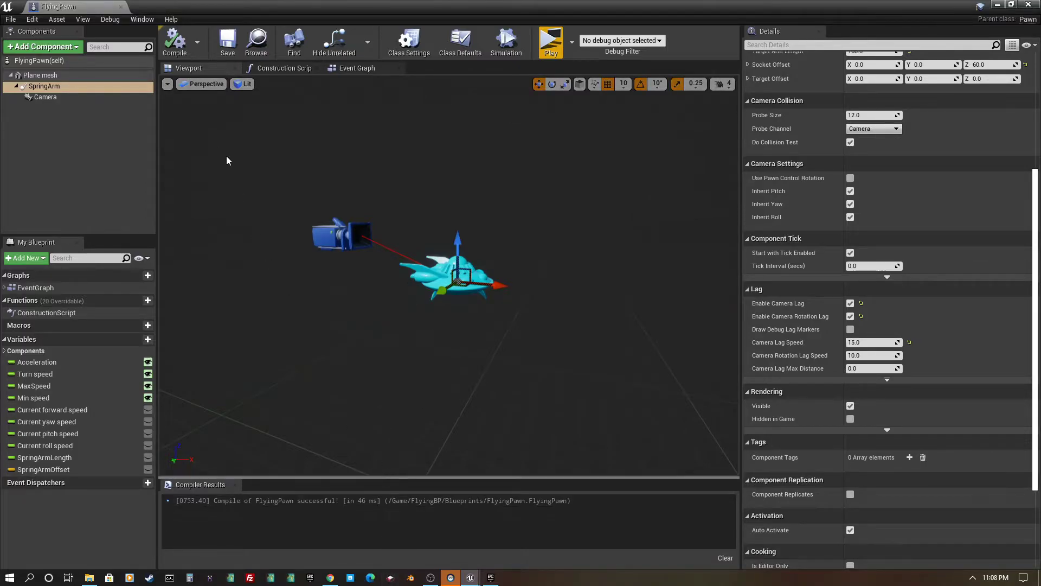
- Dock the FlyingPawn blueprint editor beside the level tab, and browse the project content to SpaceCockPits > CockPits > Assets
{"action": "left_click_drag", "start_coordinate": [161, 9], "coordinate": [257, 8]}
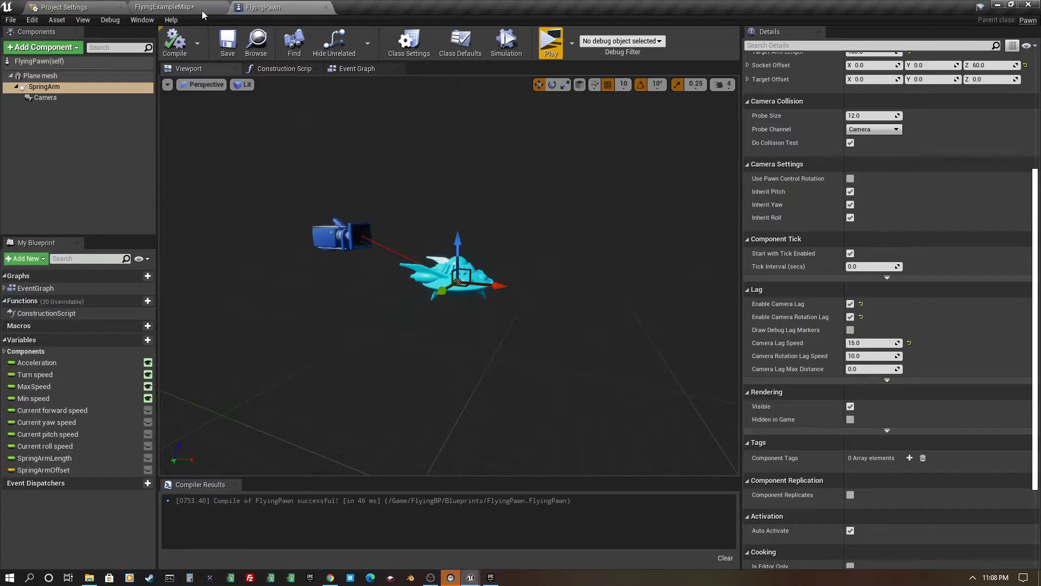
{"action": "left_click", "coordinate": [202, 10]}
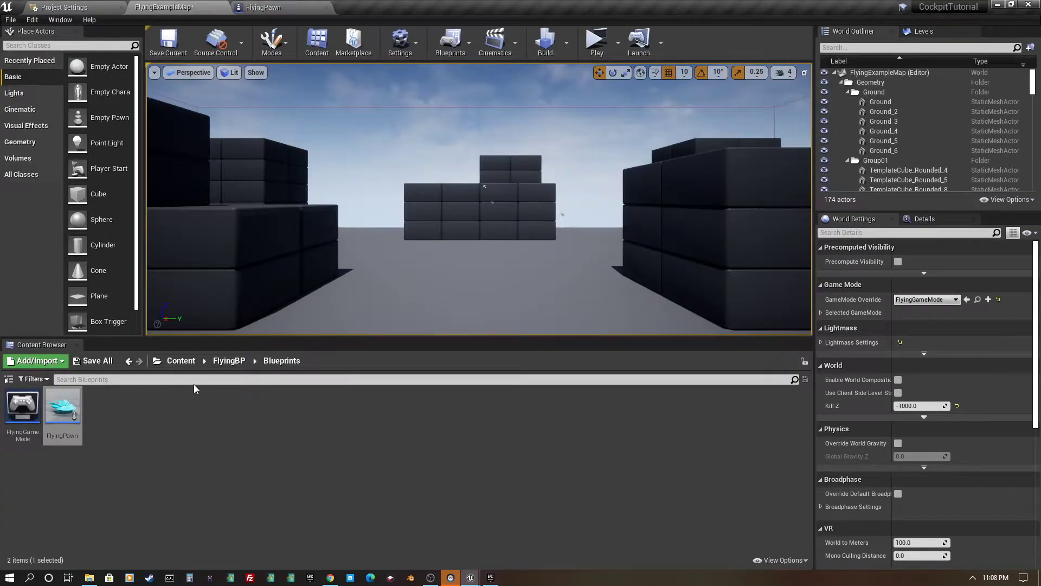
{"action": "left_click", "coordinate": [181, 360]}
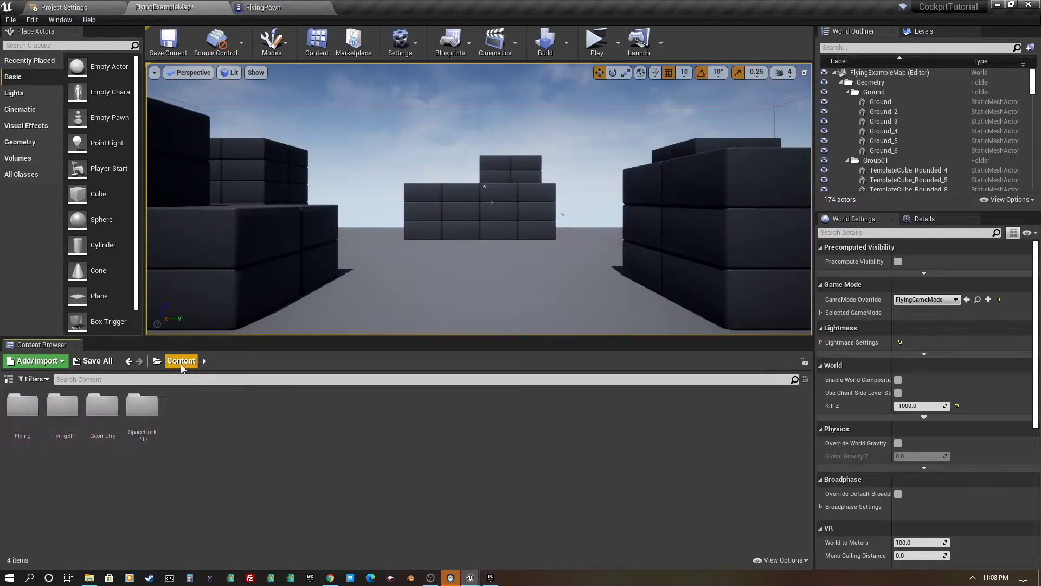
{"action": "double_click", "coordinate": [141, 410]}
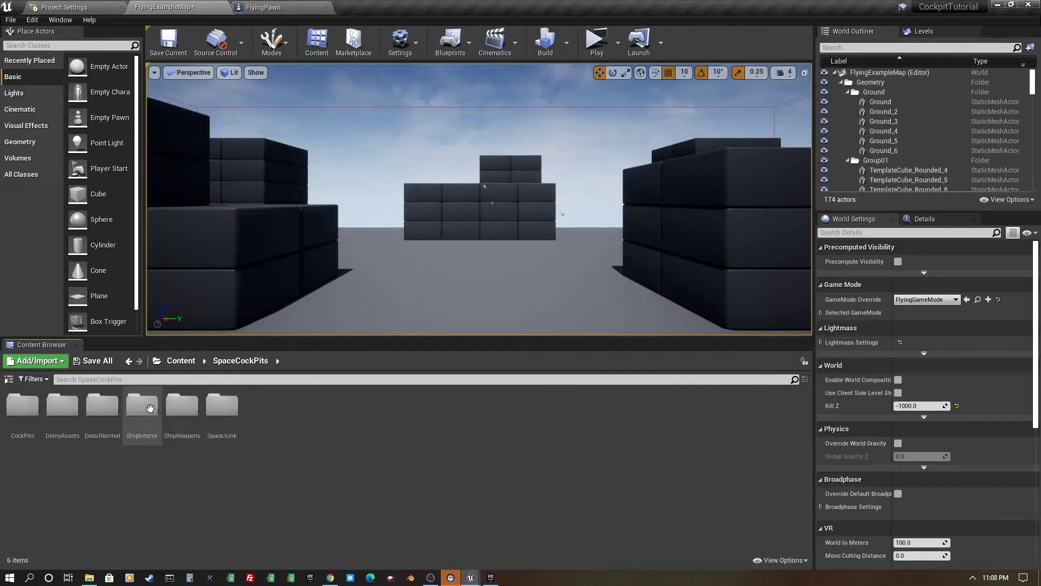
{"action": "double_click", "coordinate": [23, 408]}
{"action": "double_click", "coordinate": [23, 407]}
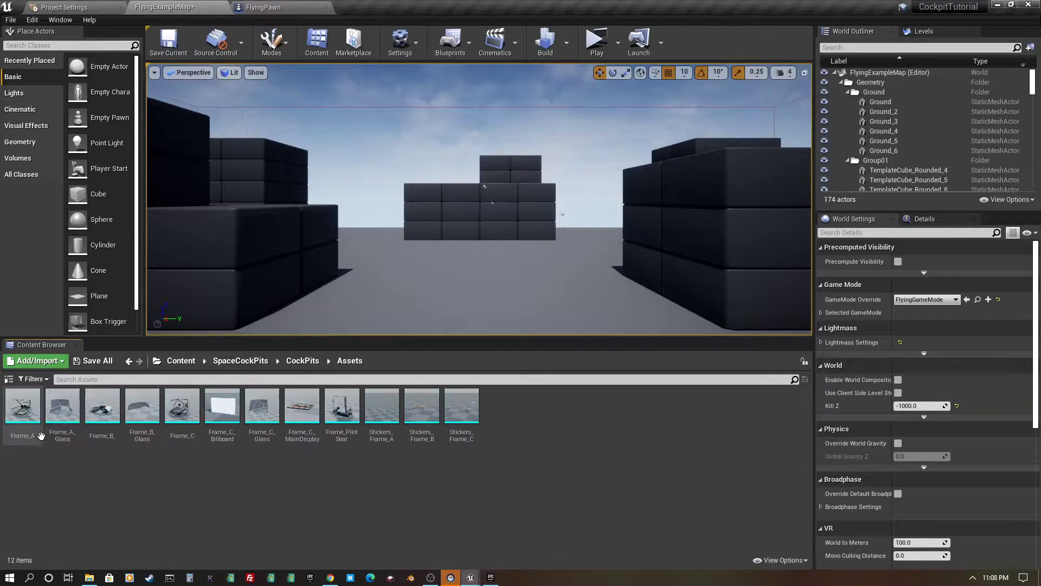
- Add a Static Mesh component named cockpit under the Plane mesh in the FlyingPawn blueprint
{"action": "left_click", "coordinate": [260, 7]}
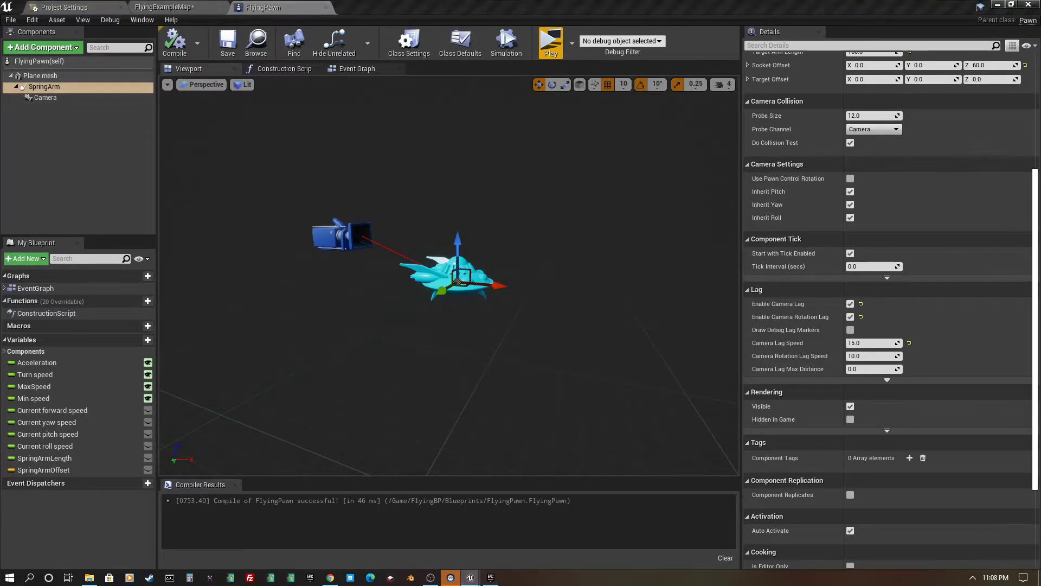
{"action": "left_click", "coordinate": [53, 78]}
{"action": "left_click", "coordinate": [43, 47]}
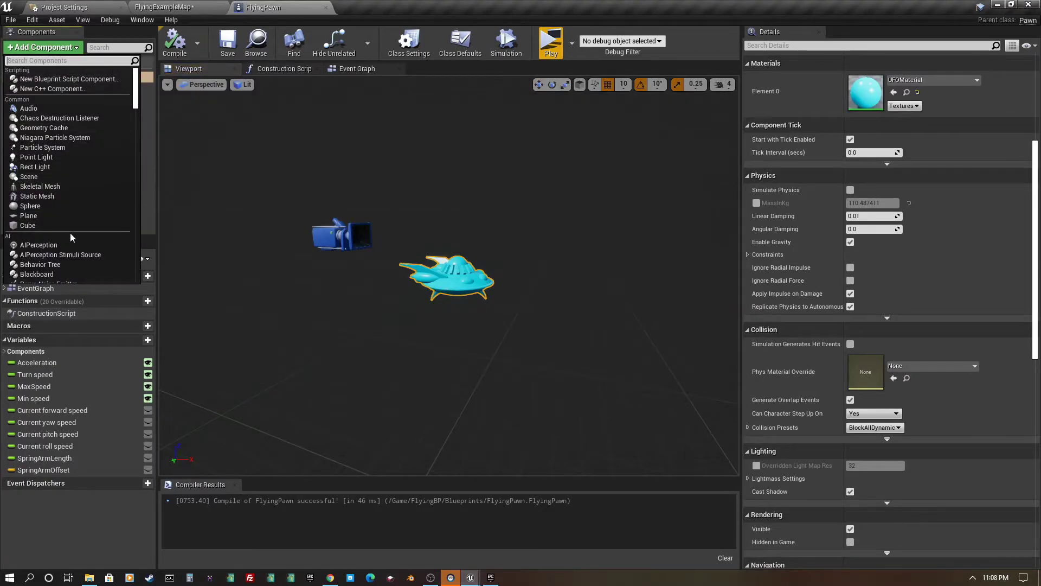
{"action": "left_click", "coordinate": [67, 199]}
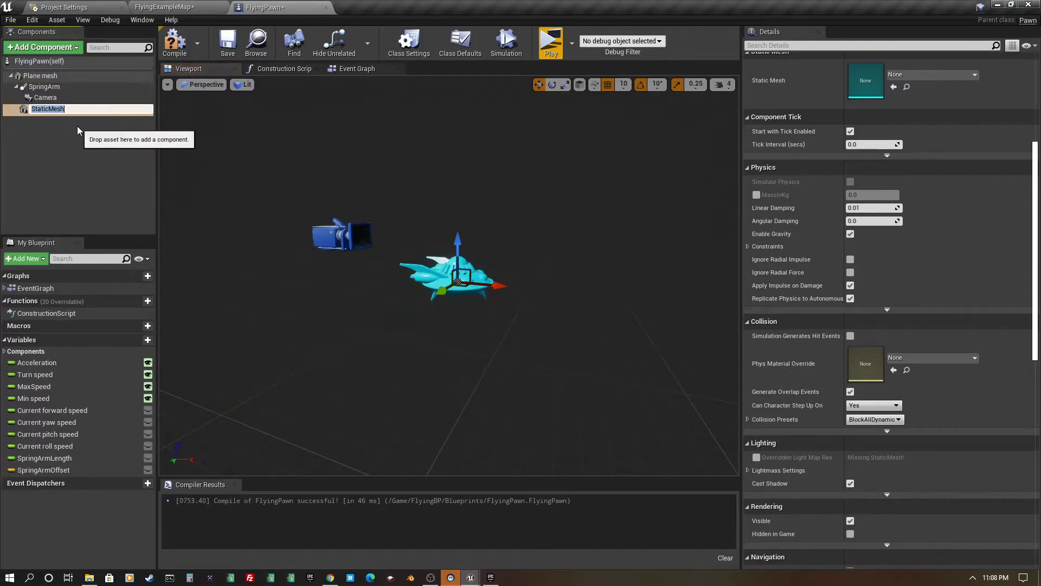
{"action": "type", "text": "cockpit"}
{"action": "key", "text": "Return"}
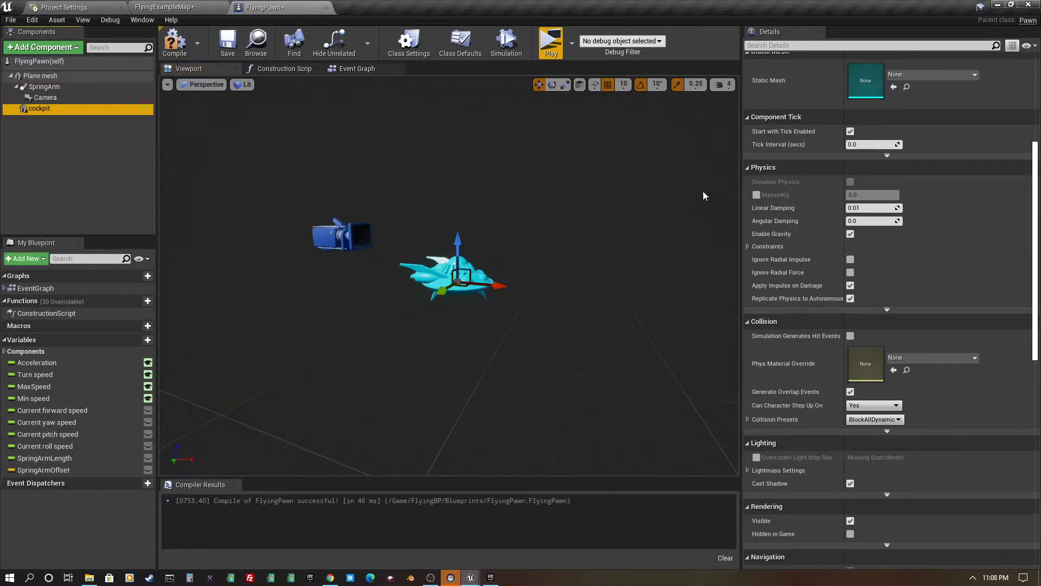
- Assign the Frame_A static mesh to the cockpit component
{"action": "scroll", "coordinate": [928, 100], "scroll_direction": "down", "scroll_amount": 1}
{"action": "scroll", "coordinate": [928, 100], "scroll_direction": "up", "scroll_amount": 2}
{"action": "left_click", "coordinate": [932, 92]}
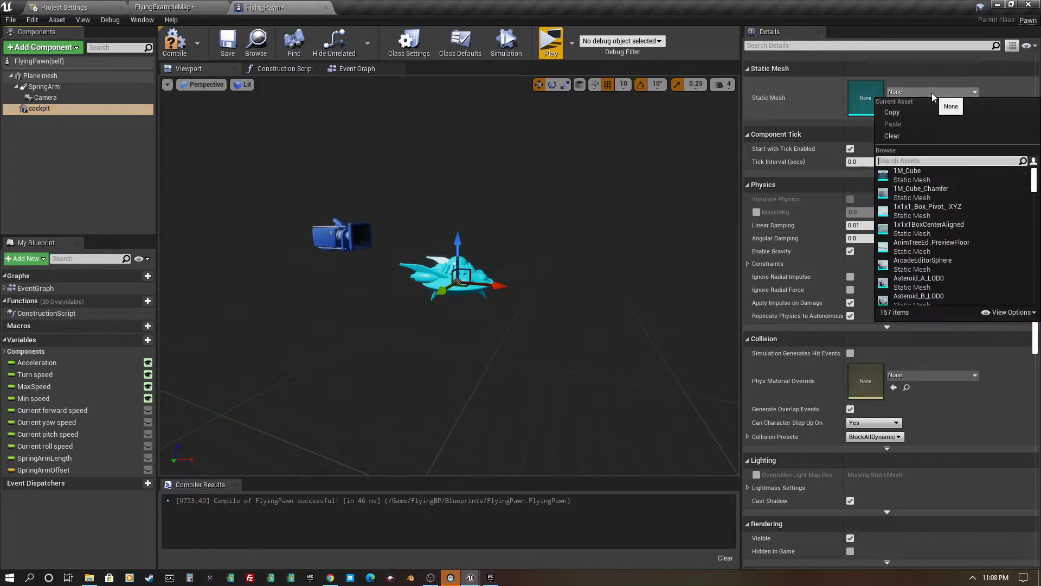
{"action": "type", "text": "fr"}
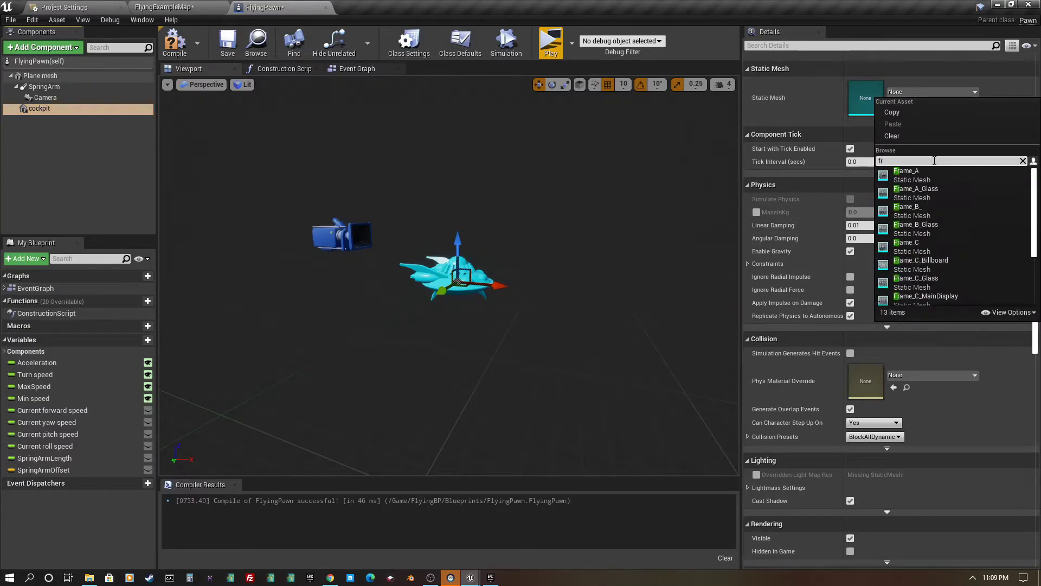
{"action": "type", "text": "amec"}
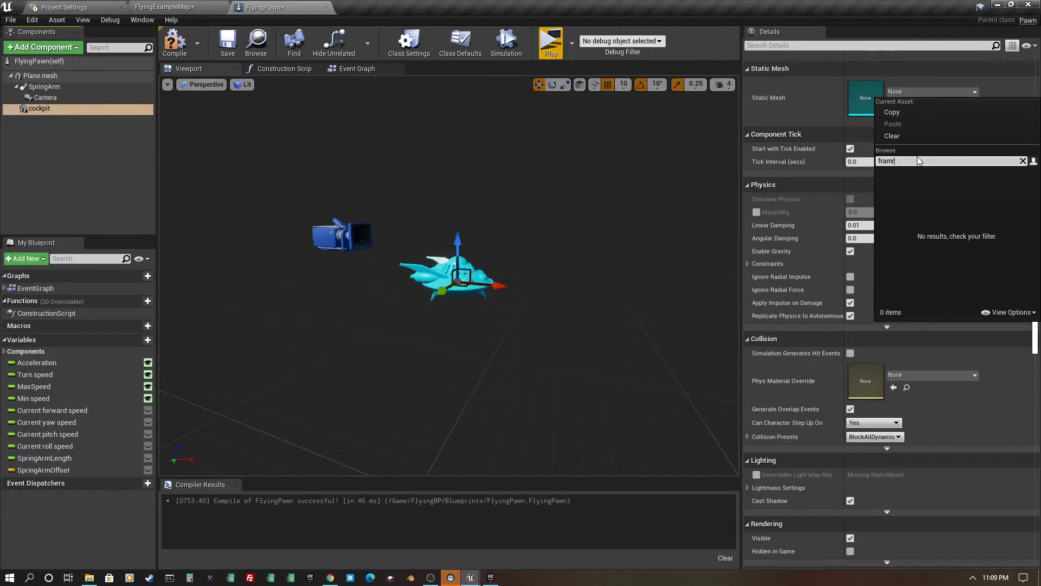
{"action": "key", "text": "BackSpace"}
{"action": "key", "text": "BackSpace"}
{"action": "left_click", "coordinate": [923, 171]}
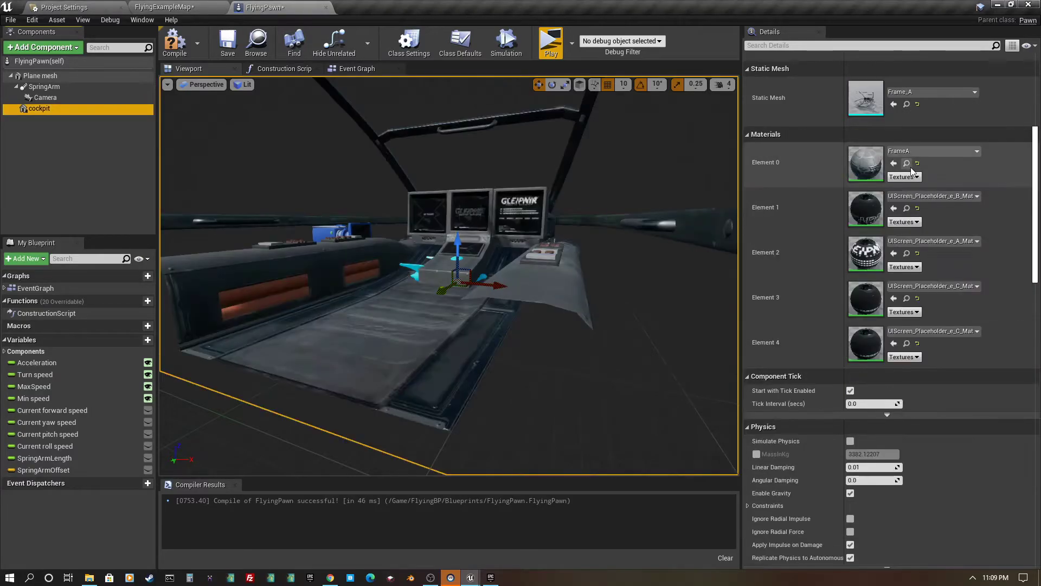
- Set the cockpit component's Z rotation to 90 degrees
{"action": "scroll", "coordinate": [521, 279], "scroll_direction": "down", "scroll_amount": 5}
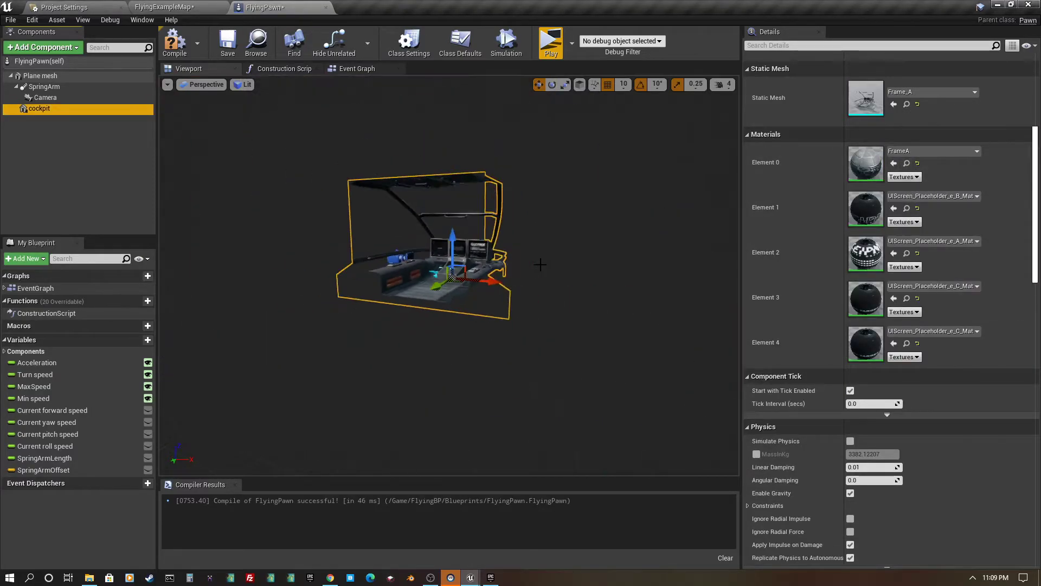
{"action": "scroll", "coordinate": [540, 265], "scroll_direction": "up", "scroll_amount": 2}
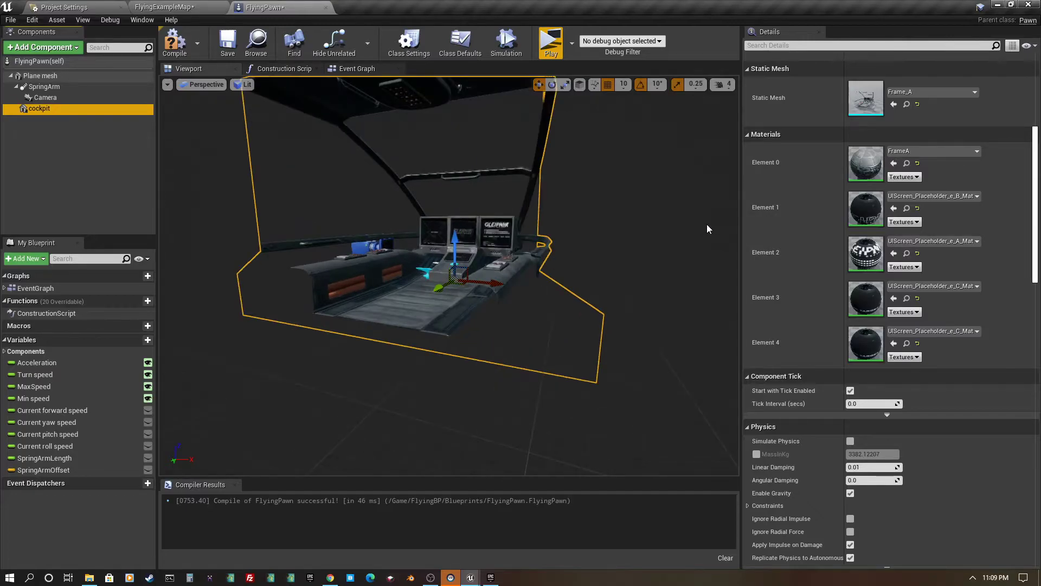
{"action": "scroll", "coordinate": [858, 197], "scroll_direction": "up", "scroll_amount": 4}
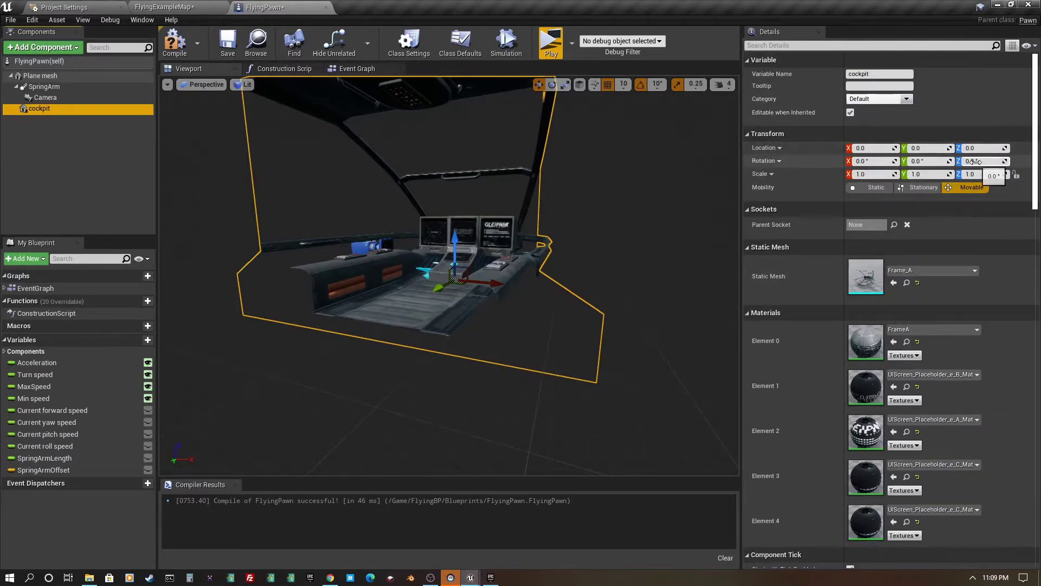
{"action": "left_click", "coordinate": [974, 162]}
{"action": "type", "text": "9"}
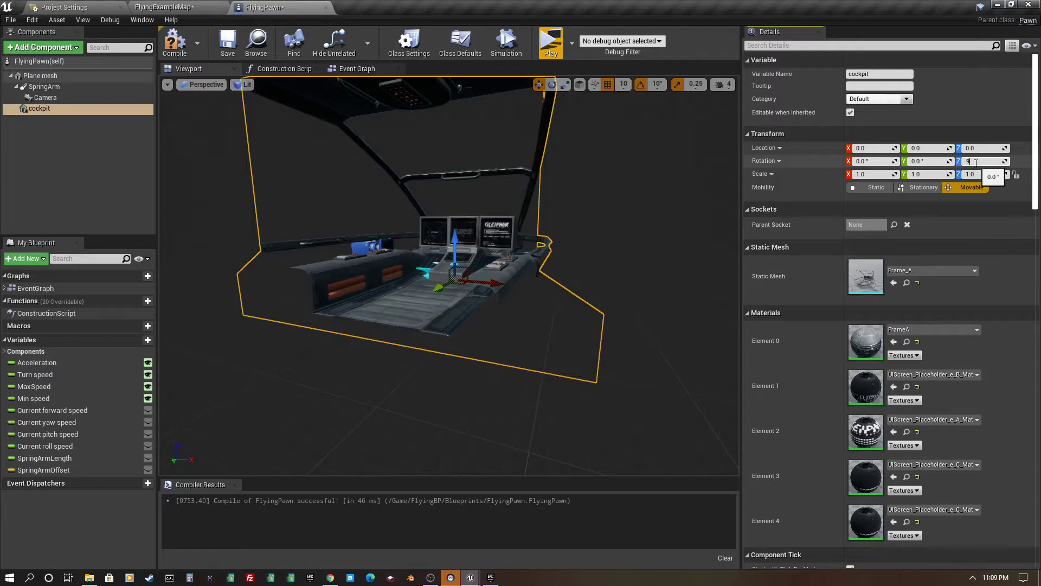
{"action": "type", "text": "0"}
{"action": "left_click", "coordinate": [922, 162]}
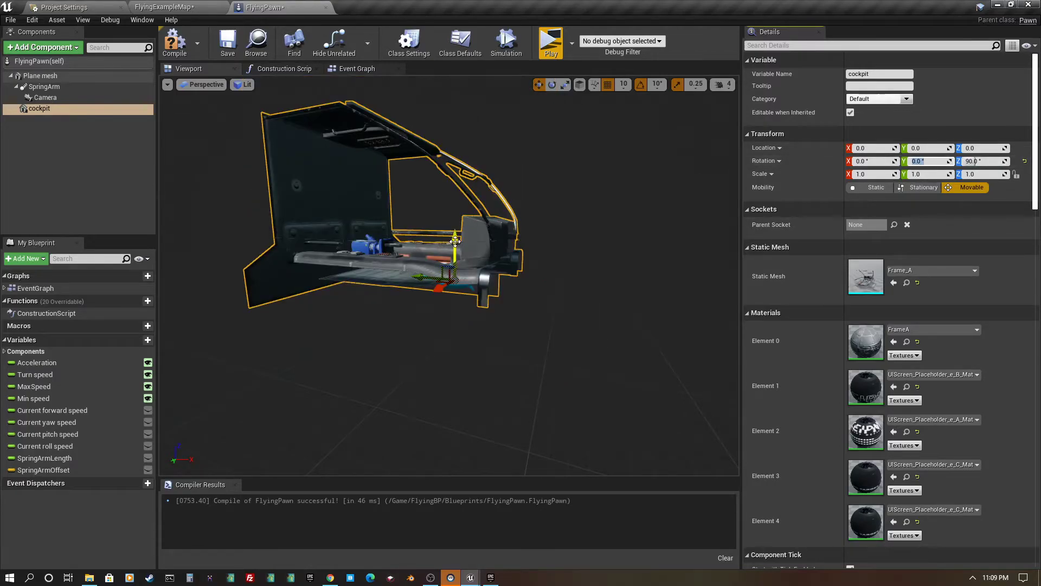
- Lower the cockpit below the camera to a Z location of -80
{"action": "left_click_drag", "start_coordinate": [455, 240], "coordinate": [455, 255]}
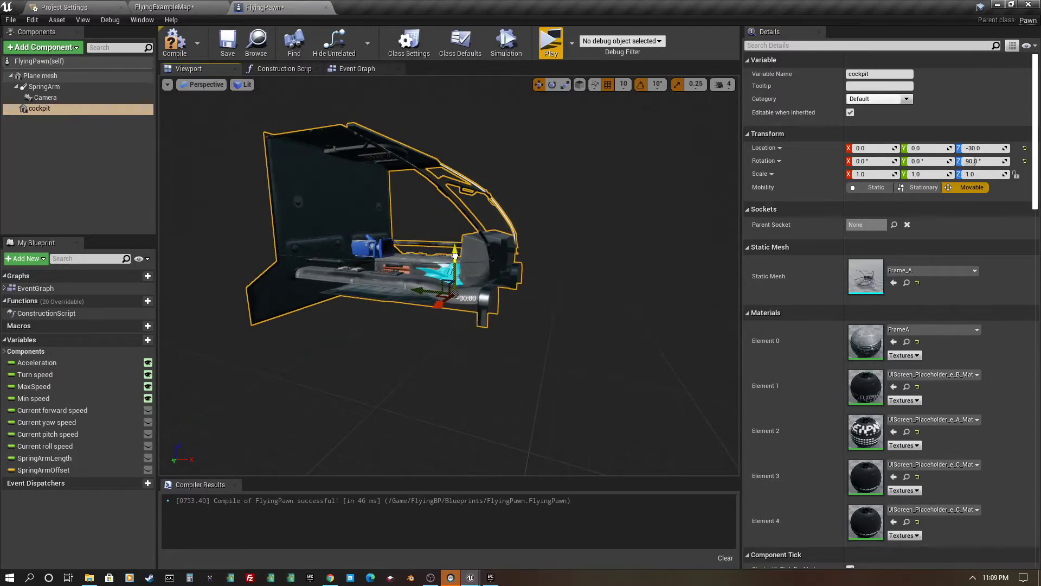
{"action": "left_click_drag", "start_coordinate": [455, 255], "coordinate": [456, 283]}
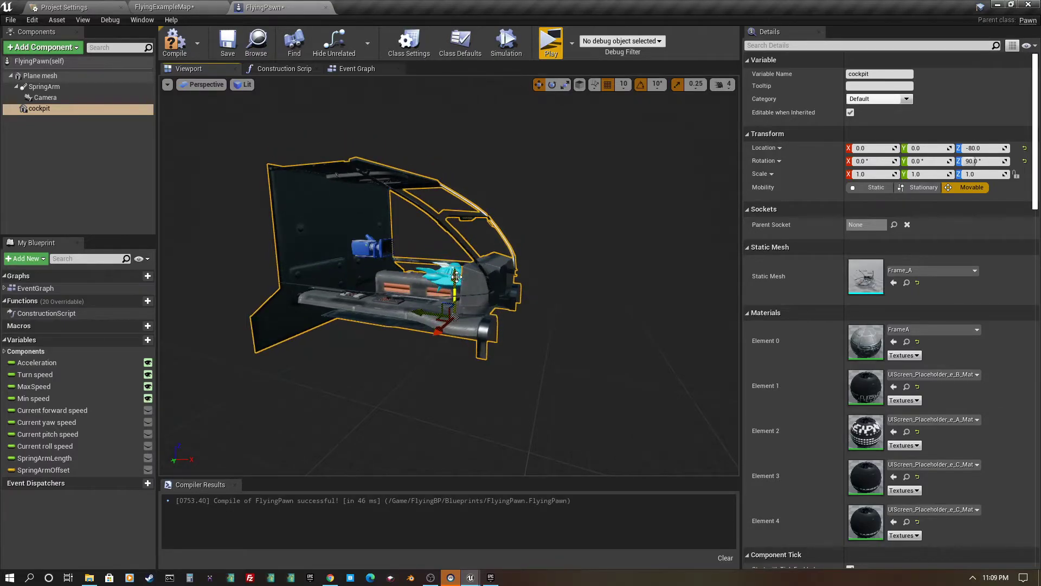
{"action": "right_click_drag", "start_coordinate": [415, 296], "coordinate": [427, 301]}
{"action": "left_click_drag", "start_coordinate": [428, 302], "coordinate": [430, 303]}
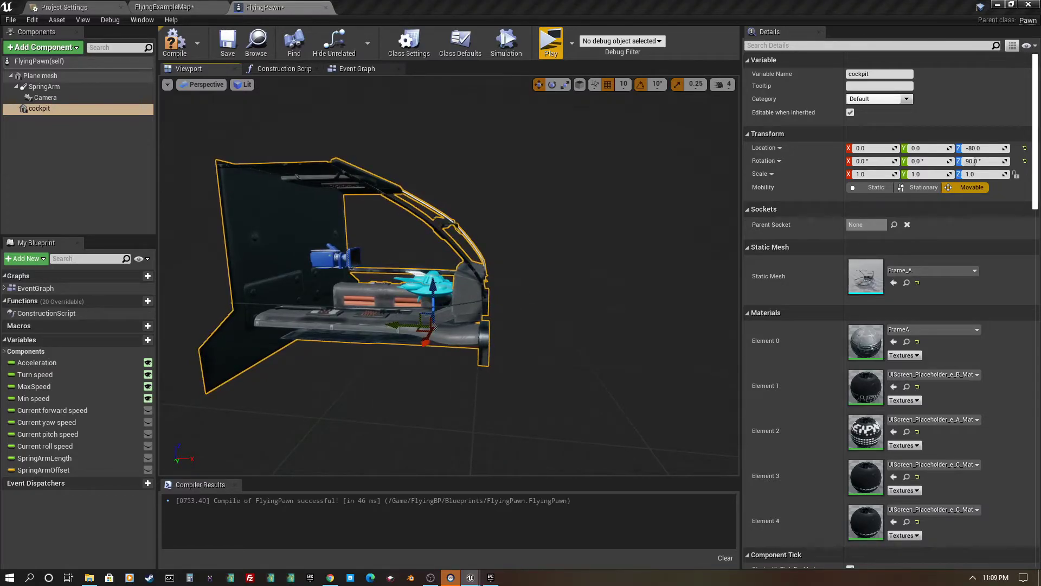
{"action": "right_click_drag", "start_coordinate": [538, 251], "coordinate": [482, 290]}
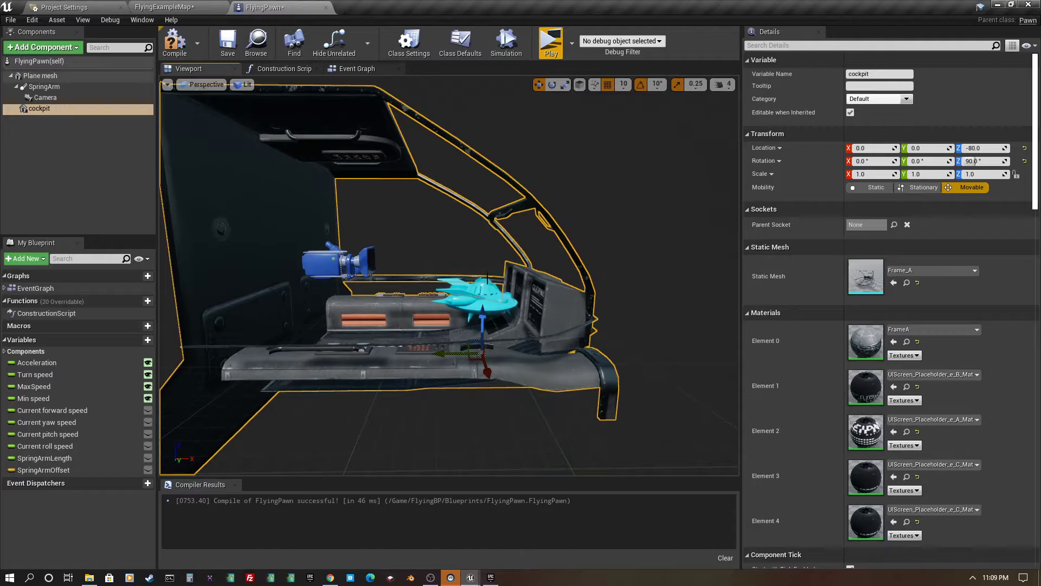
- Enable Hidden in Game for the Plane mesh component, and compile and save the blueprint
{"action": "left_click", "coordinate": [59, 79]}
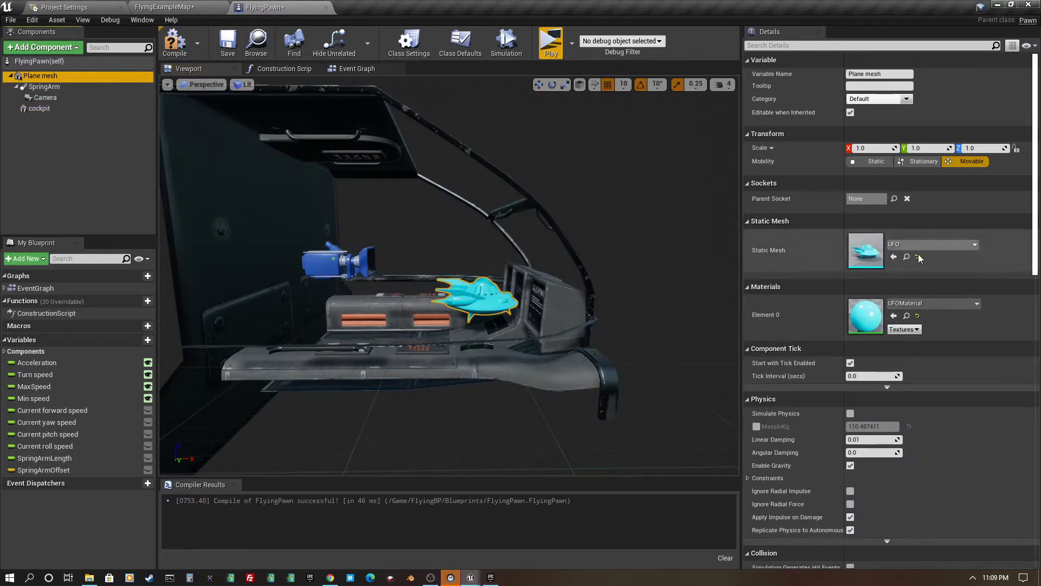
{"action": "scroll", "coordinate": [919, 309], "scroll_direction": "down", "scroll_amount": 10}
{"action": "scroll", "coordinate": [920, 320], "scroll_direction": "down", "scroll_amount": 8}
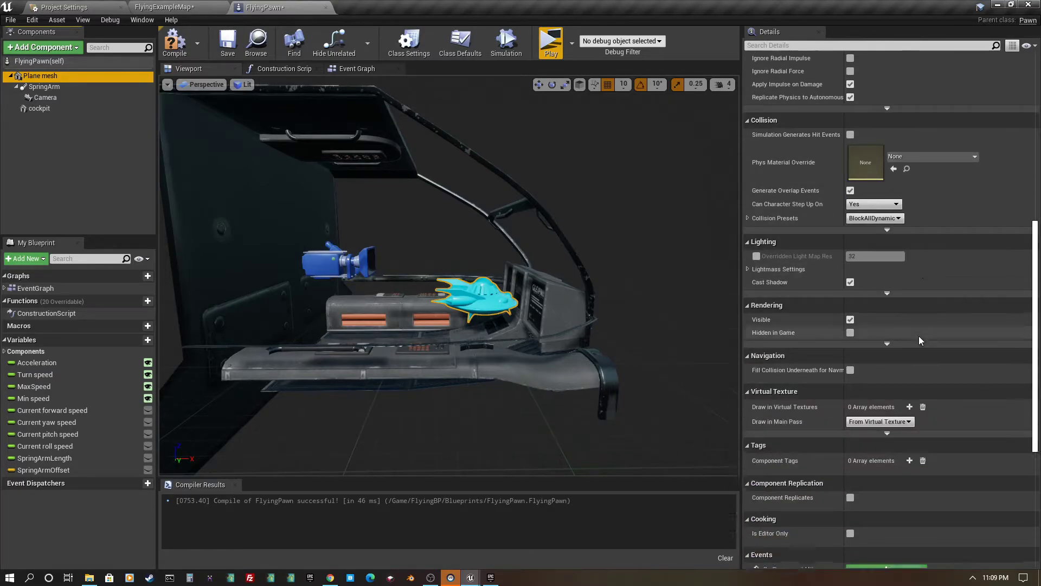
{"action": "left_click", "coordinate": [850, 298]}
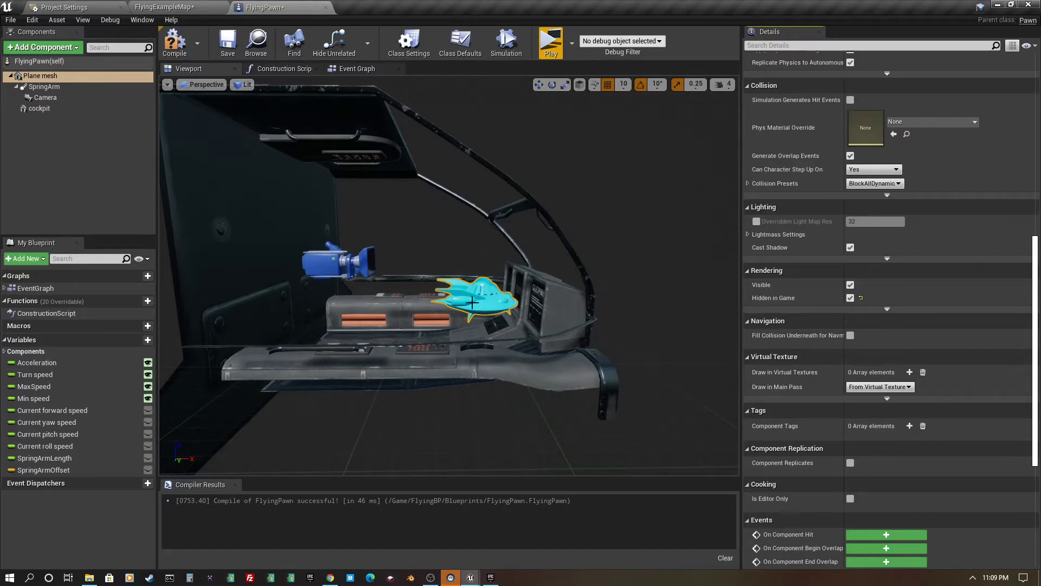
{"action": "left_click", "coordinate": [175, 42]}
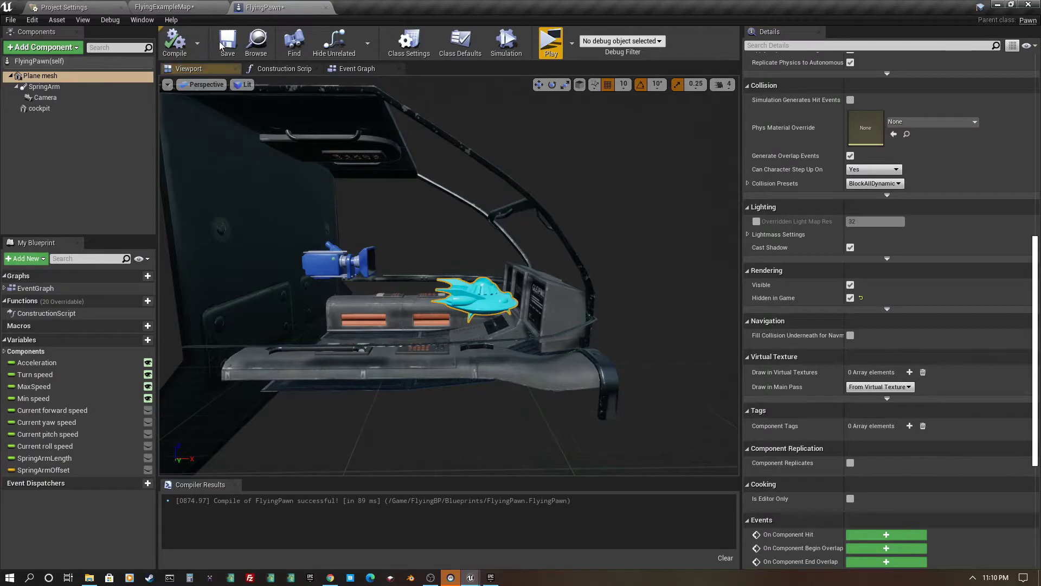
{"action": "left_click", "coordinate": [228, 43]}
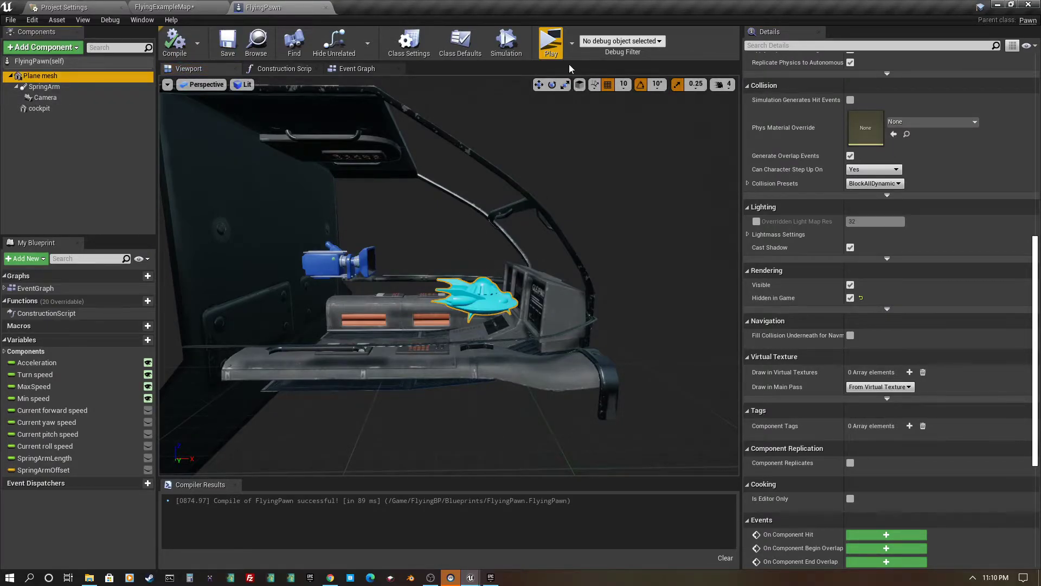
- Play FlyingExampleMap and fly the ship to test the view from inside the cockpit, ending the session
{"action": "left_click", "coordinate": [188, 8]}
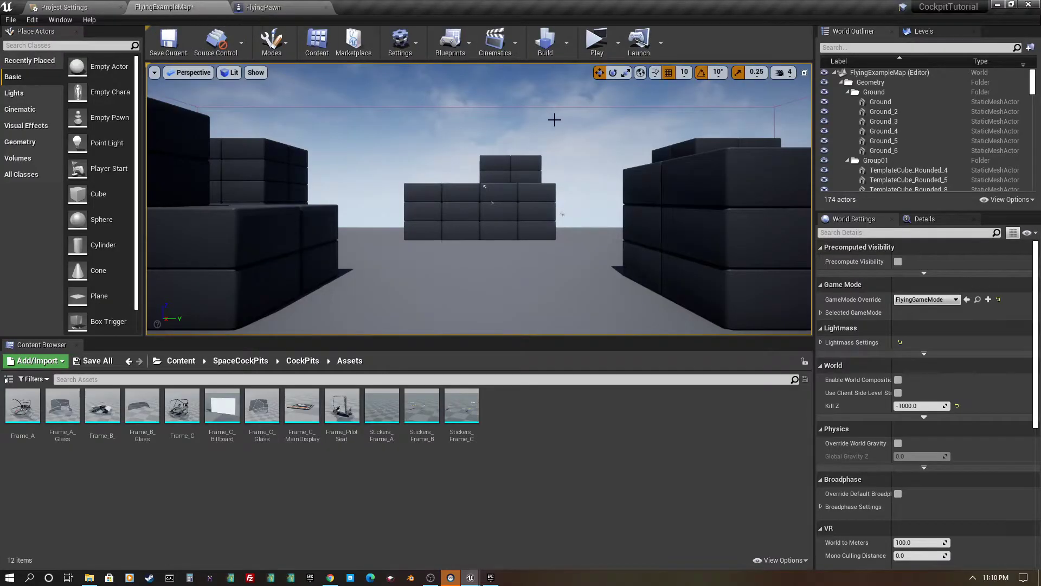
{"action": "left_click", "coordinate": [596, 44]}
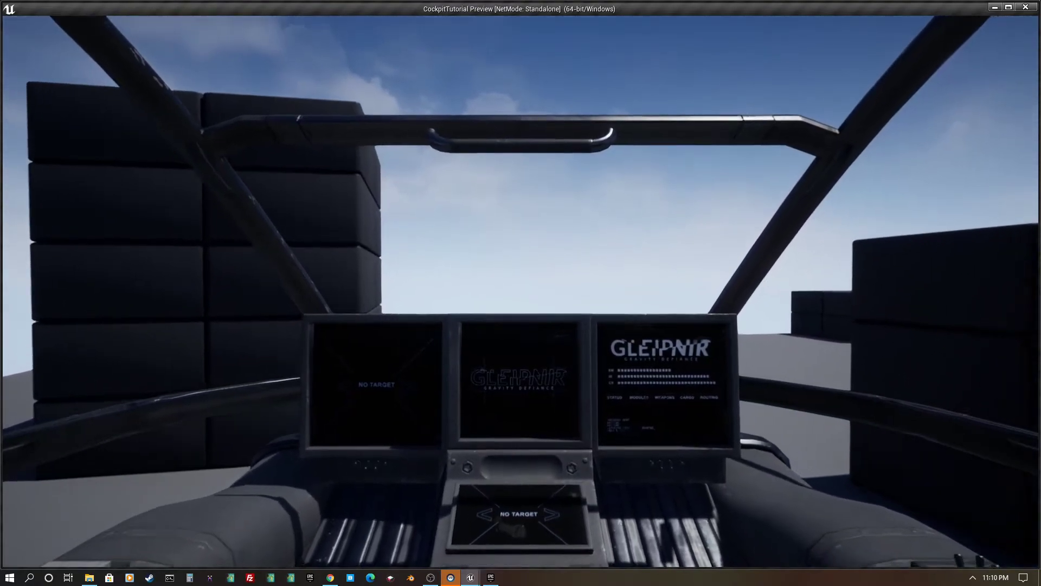
{"action": "key", "text": "w"}
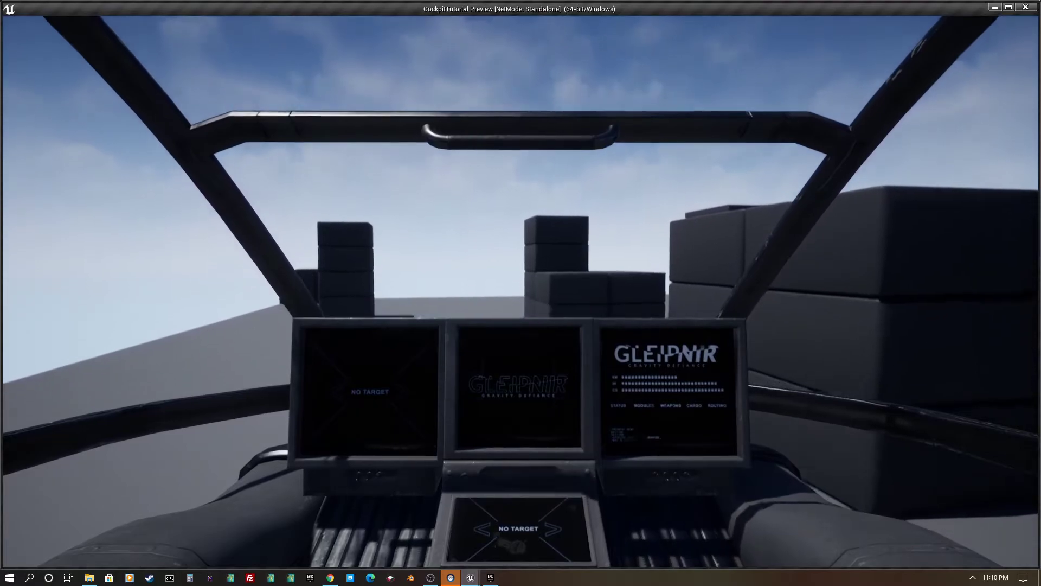
{"action": "key", "text": "Escape"}
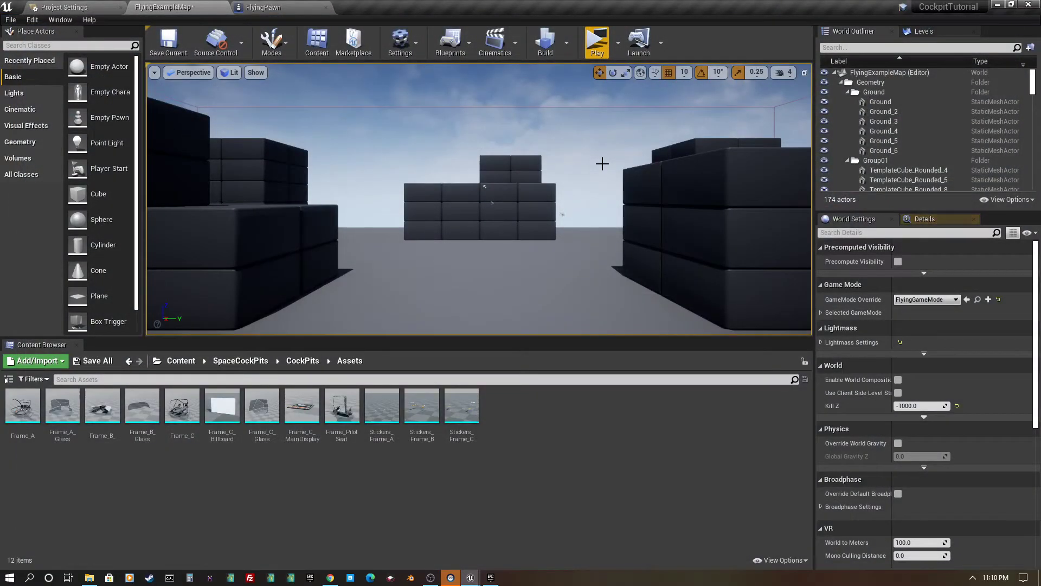
- Set the SpringArm's Camera Lag Max Distance to 5 in the FlyingPawn blueprint, and compile and save it
{"action": "left_click", "coordinate": [260, 7]}
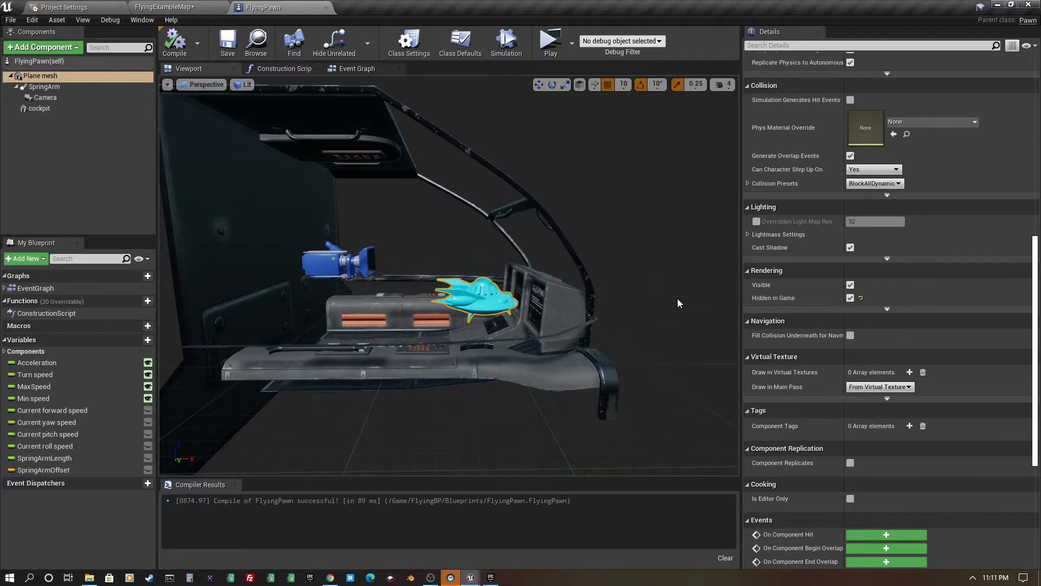
{"action": "left_click", "coordinate": [120, 88]}
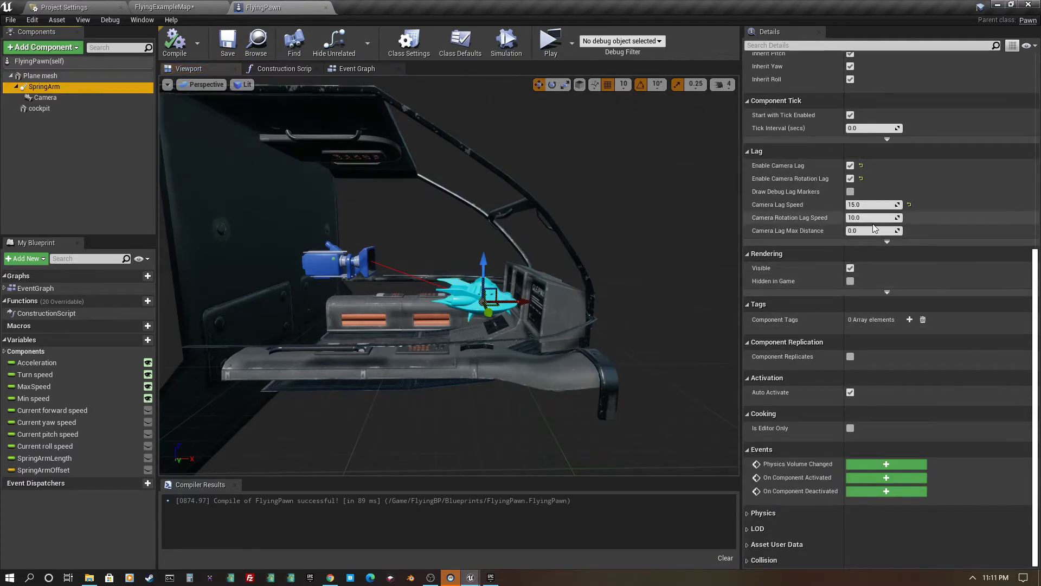
{"action": "scroll", "coordinate": [925, 229], "scroll_direction": "up", "scroll_amount": 2}
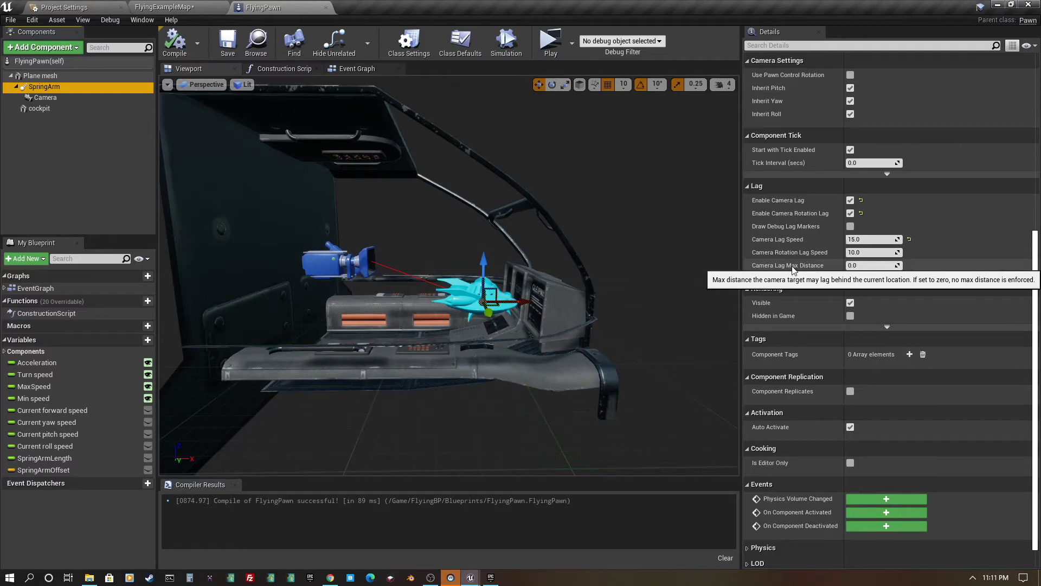
{"action": "left_click", "coordinate": [865, 265]}
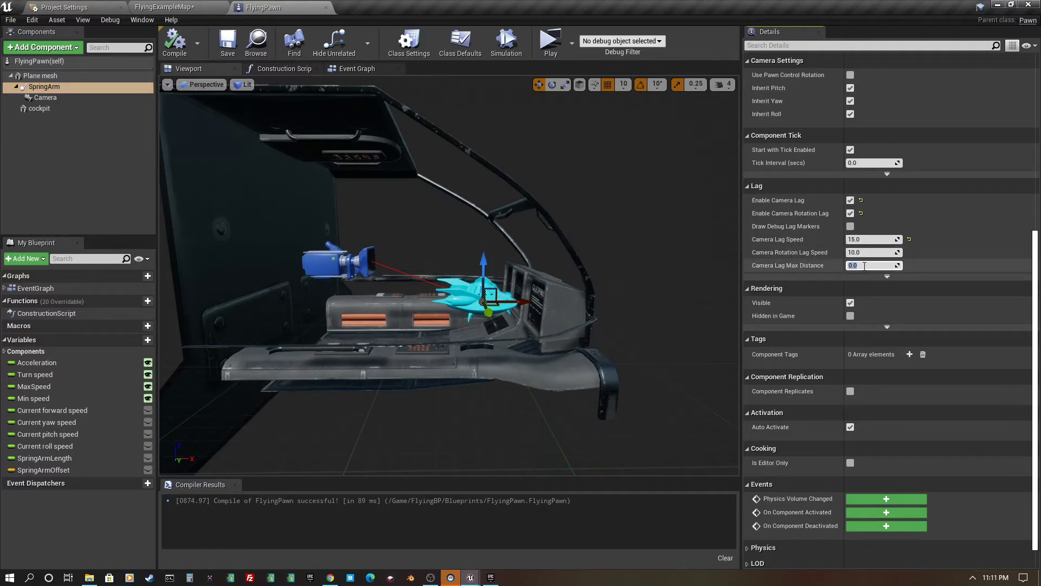
{"action": "type", "text": "5"}
{"action": "key", "text": "Return"}
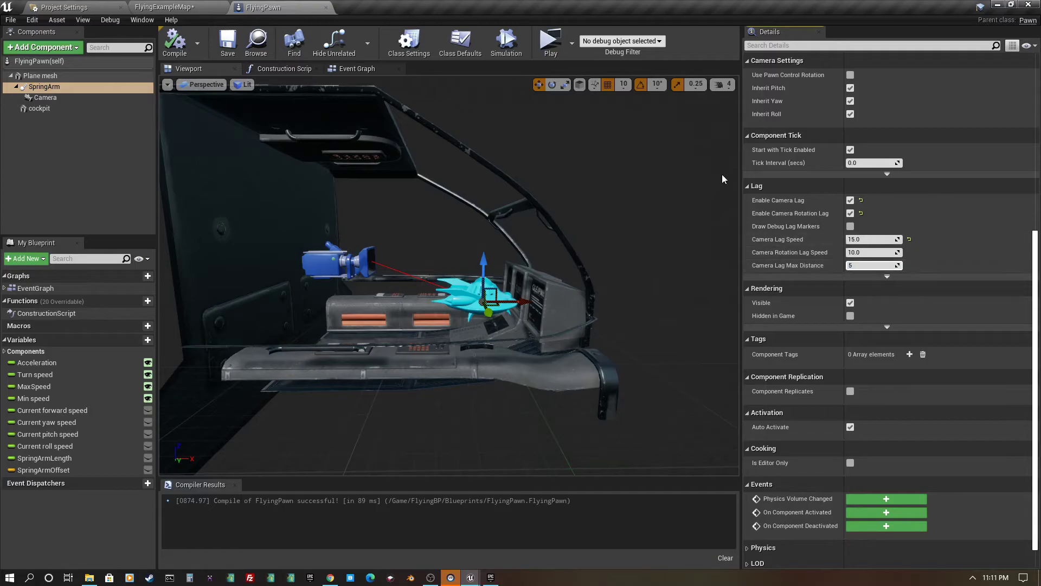
{"action": "left_click", "coordinate": [223, 49]}
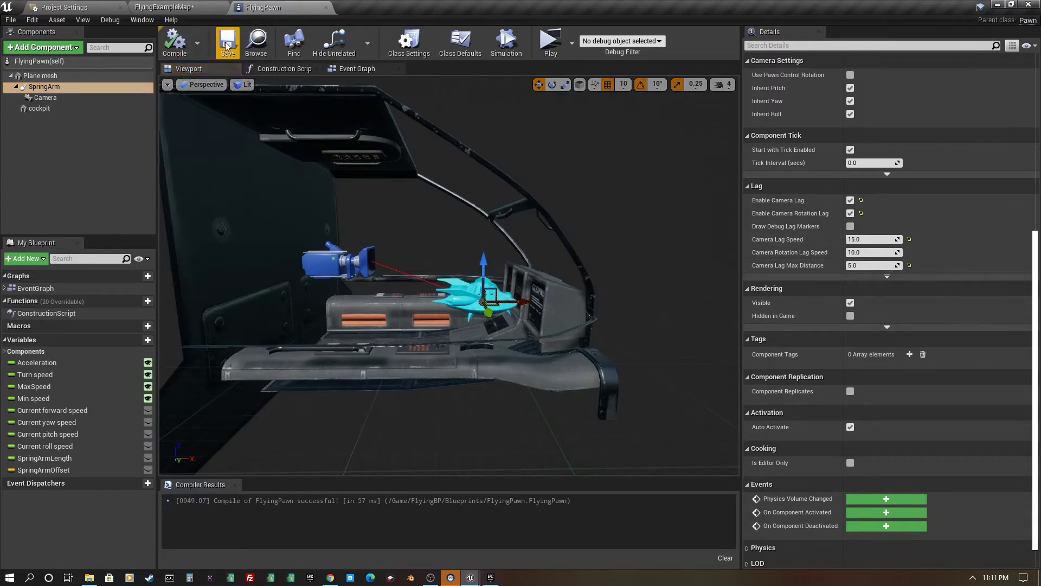
- Disable Enable Camera Lag and Enable Camera Rotation Lag on the SpringArm, and compile and save the blueprint
{"action": "left_click", "coordinate": [850, 200]}
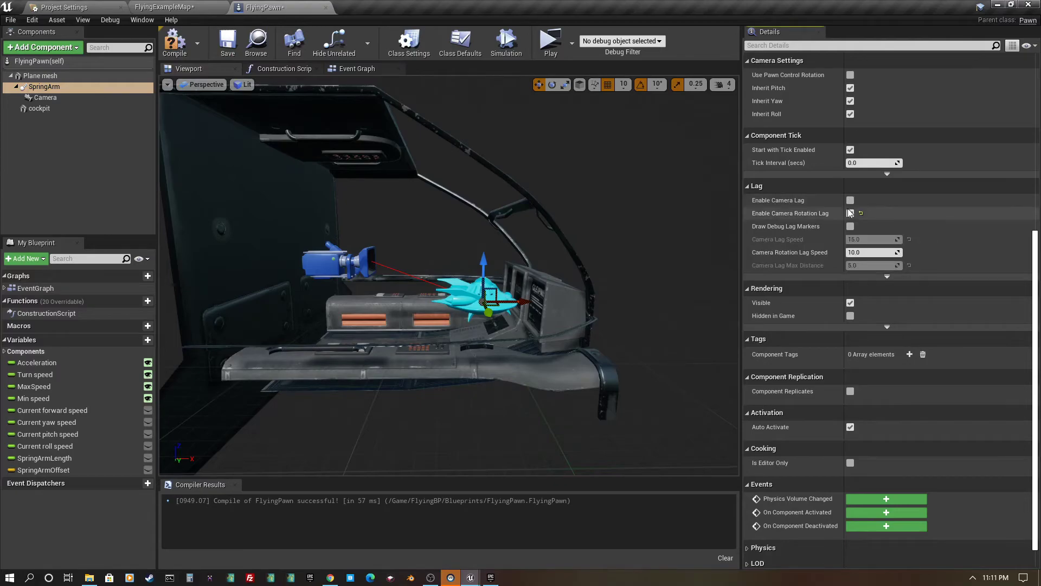
{"action": "left_click", "coordinate": [850, 214]}
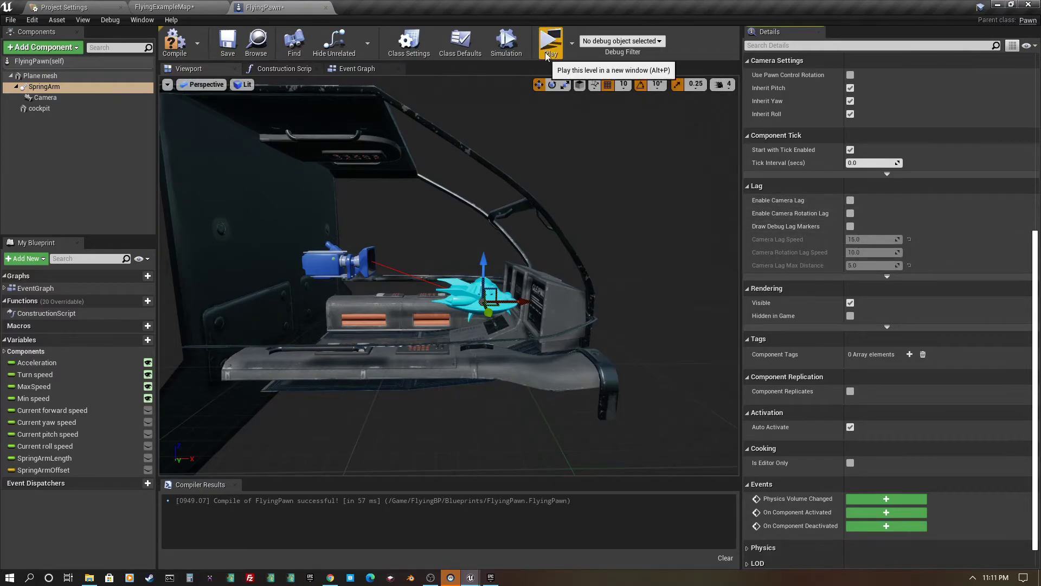
{"action": "left_click", "coordinate": [228, 43]}
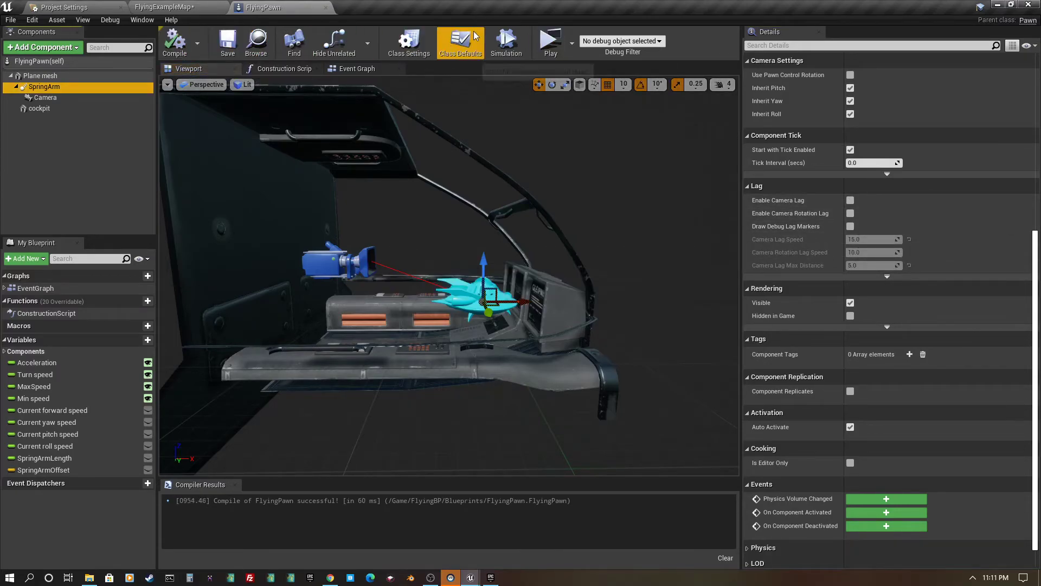
- Play the level and fly the ship to test the cockpit view without camera lag, ending the session
{"action": "left_click", "coordinate": [548, 44]}
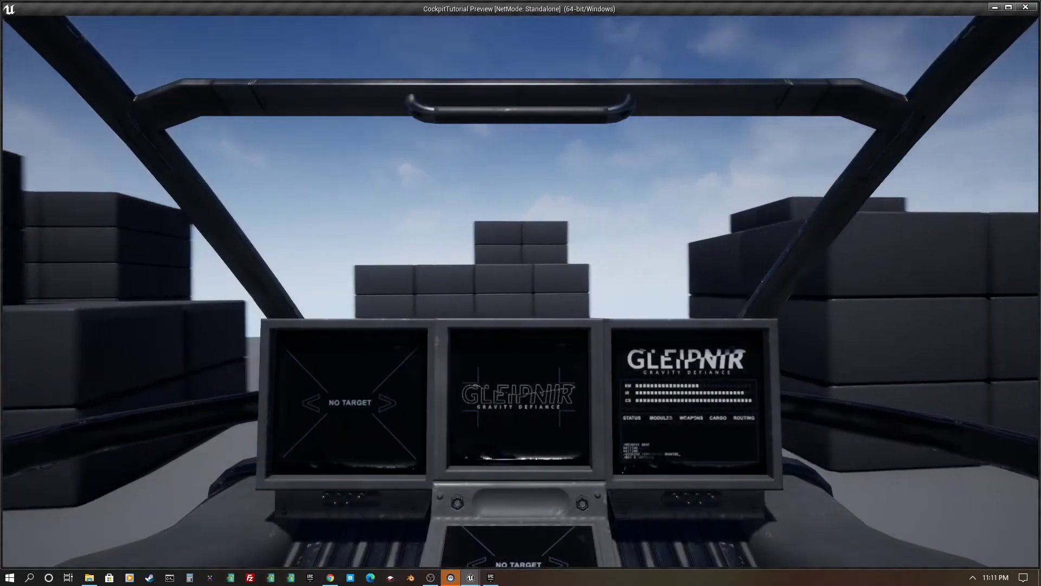
{"action": "key", "text": "a"}
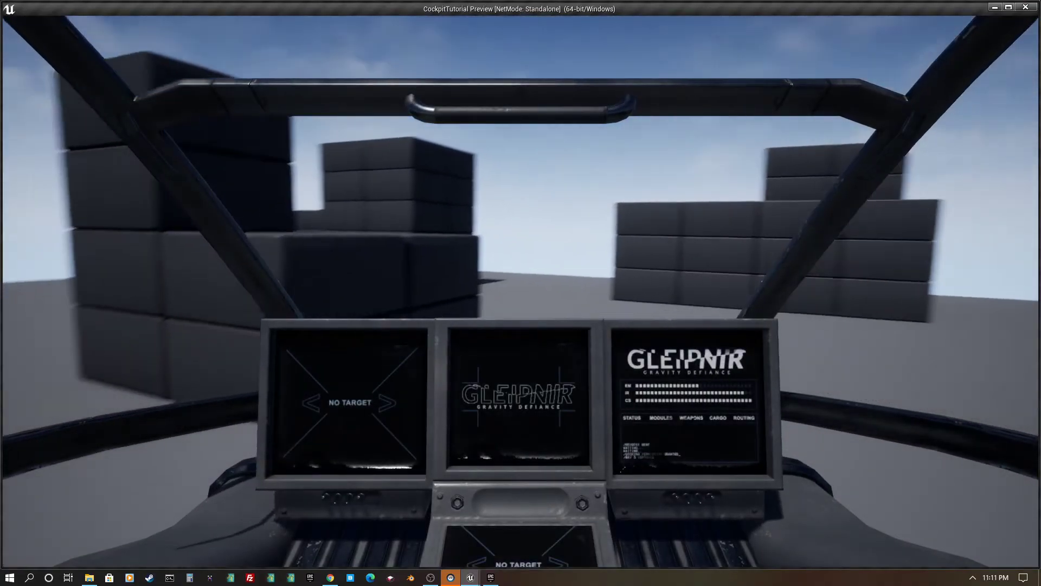
{"action": "key", "text": "w"}
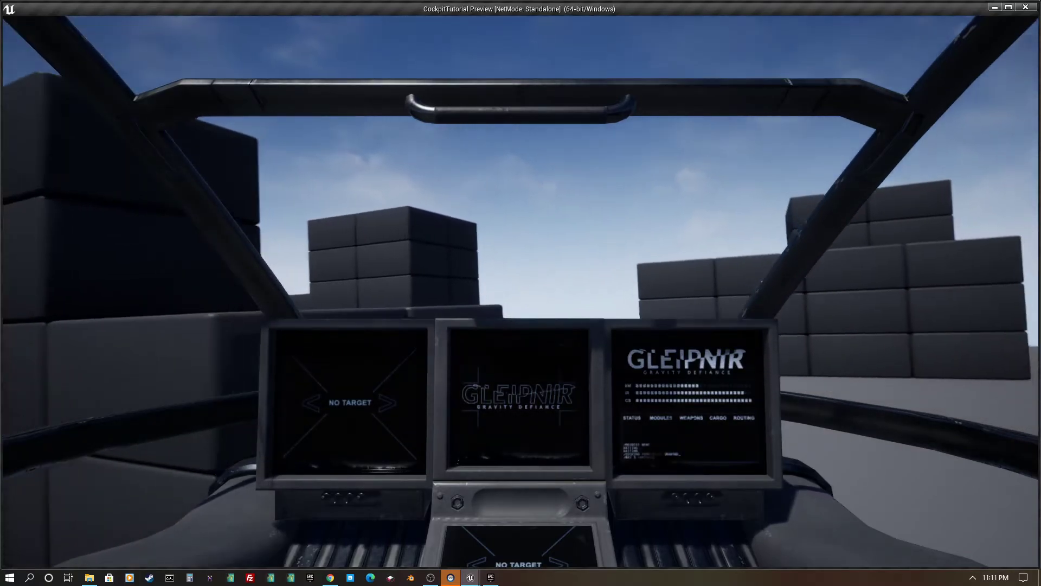
{"action": "key", "text": "w"}
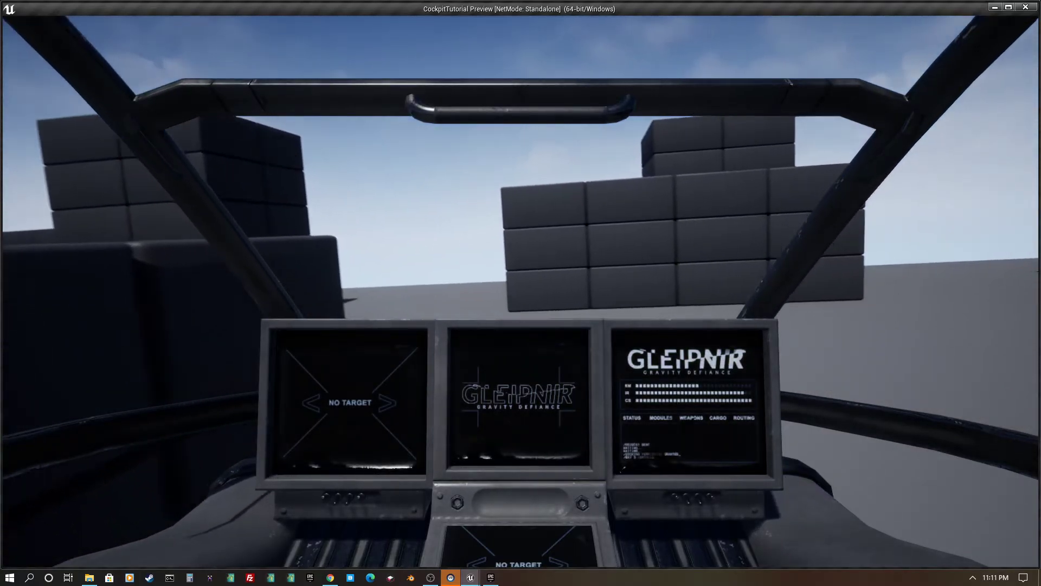
{"action": "key", "text": "w"}
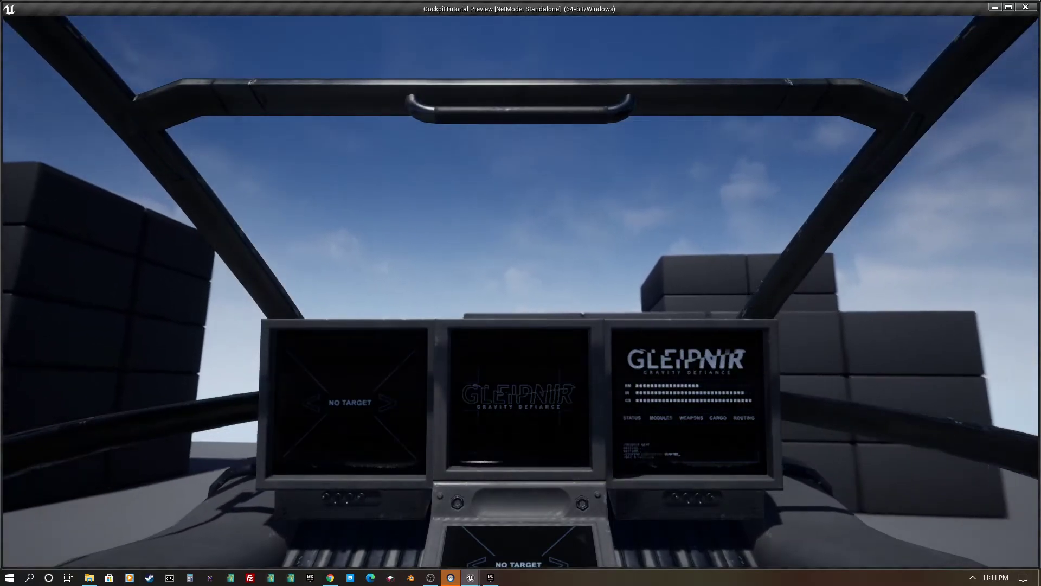
{"action": "key", "text": "Escape"}
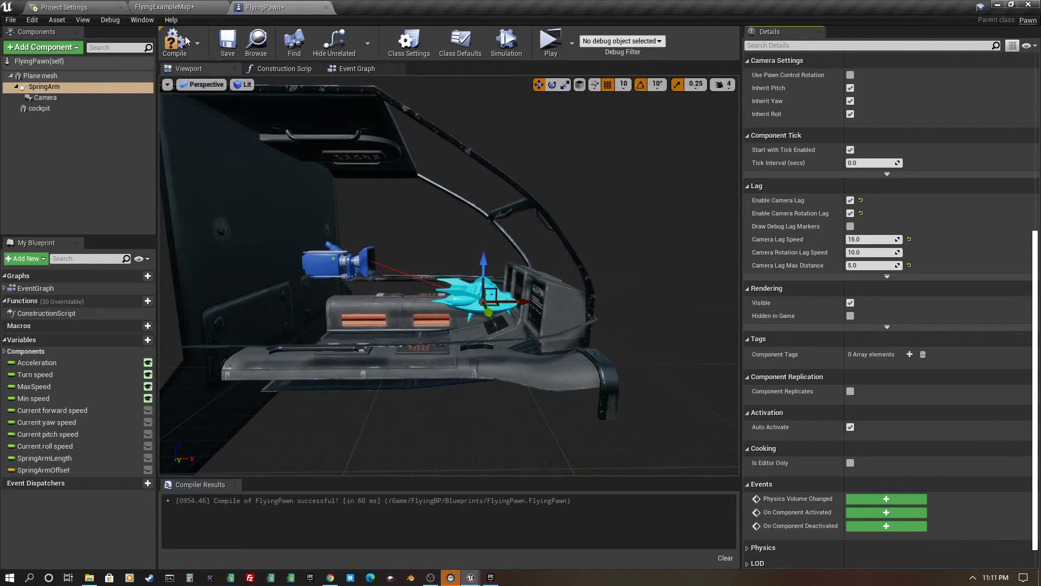
- Play the level with both camera lag options enabled and steer the ship around to check the cockpit's movement, ending the session
{"action": "left_click", "coordinate": [544, 50]}
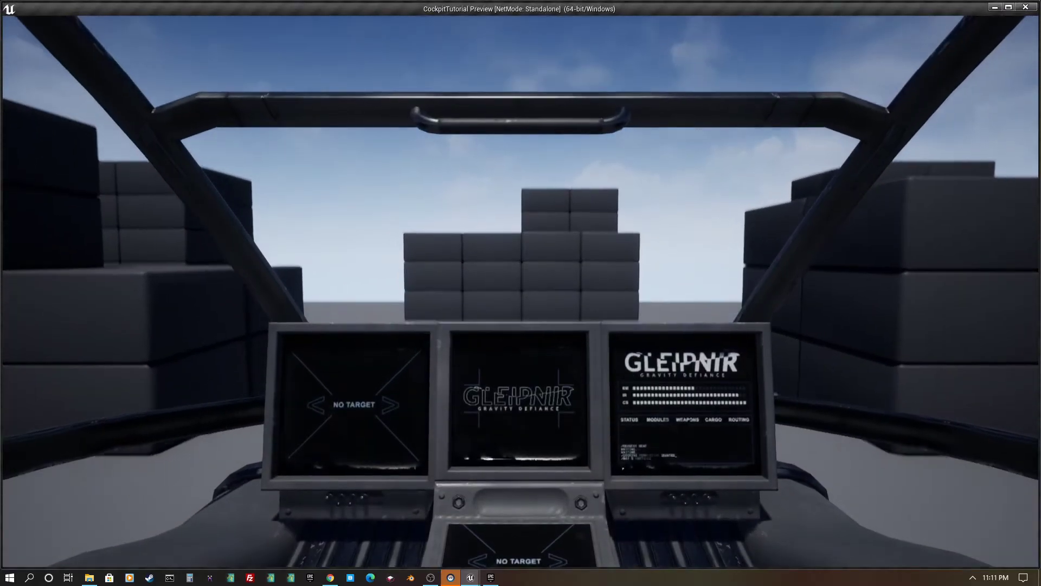
{"action": "key", "text": "s"}
{"action": "key", "text": "d"}
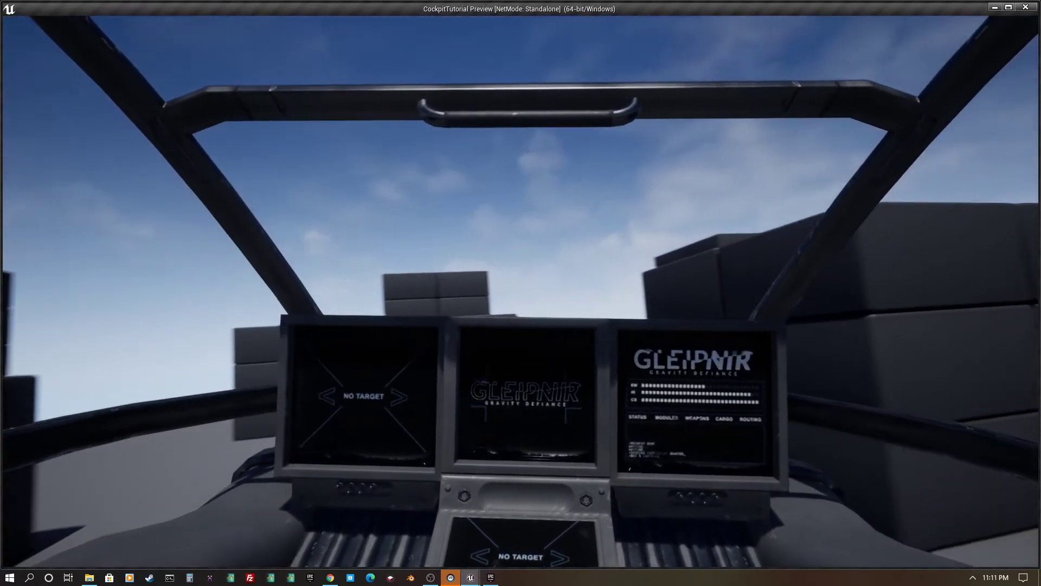
{"action": "key", "text": "a"}
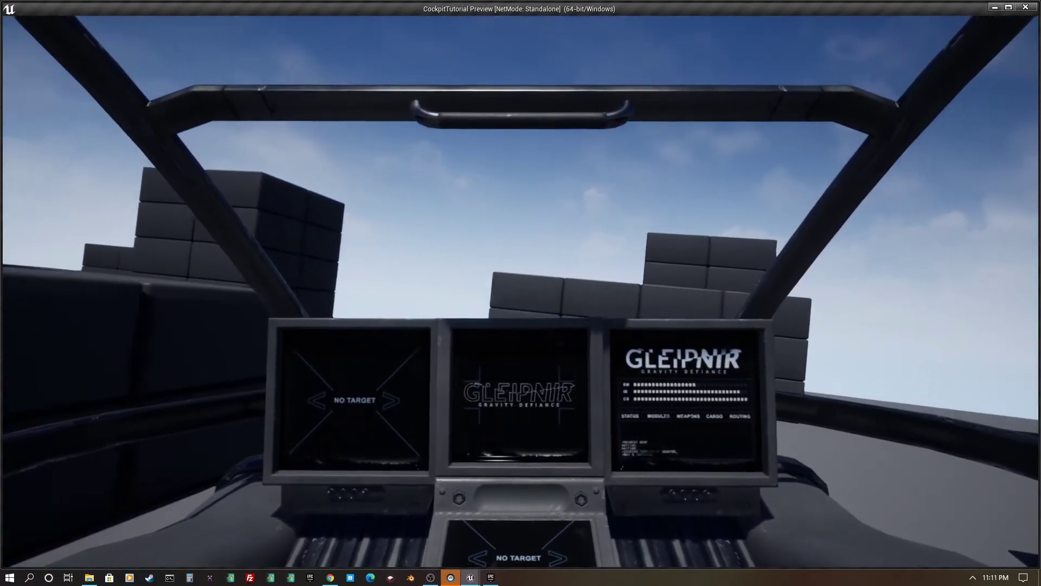
{"action": "key", "text": "w"}
{"action": "key", "text": "a"}
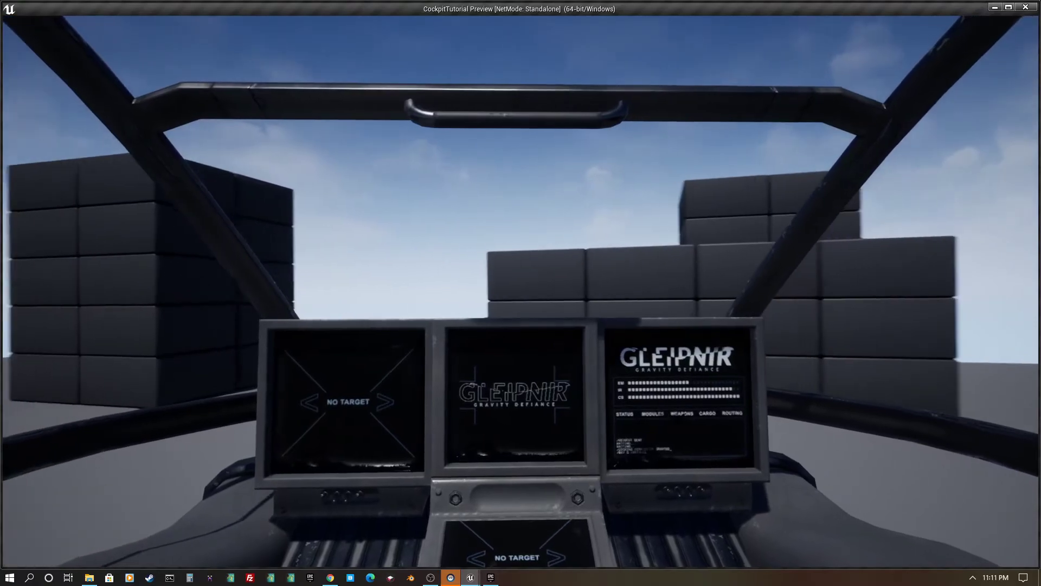
{"action": "key", "text": "a"}
{"action": "key", "text": "w"}
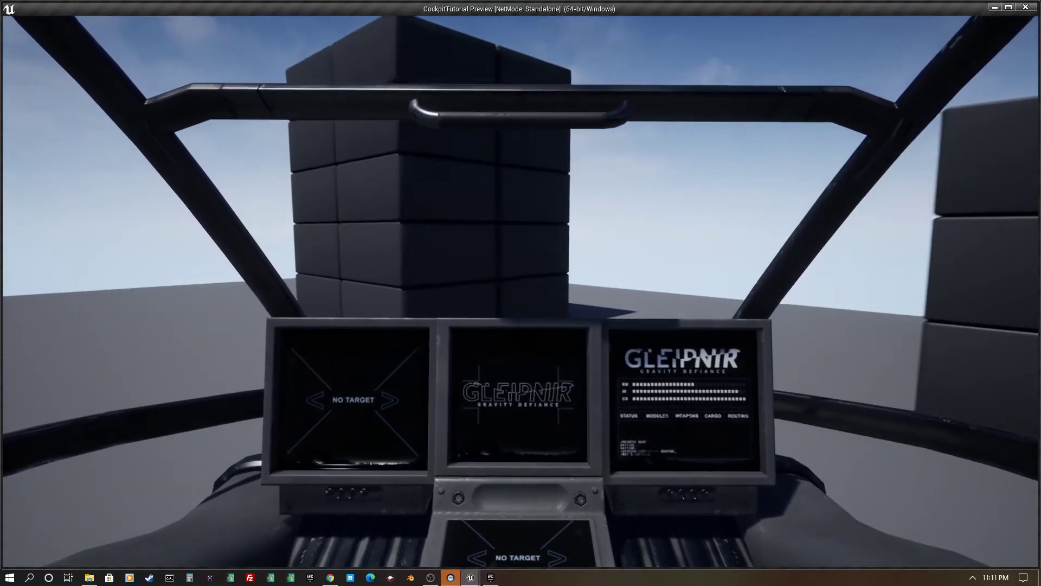
{"action": "key", "text": "d"}
{"action": "key", "text": "Escape"}
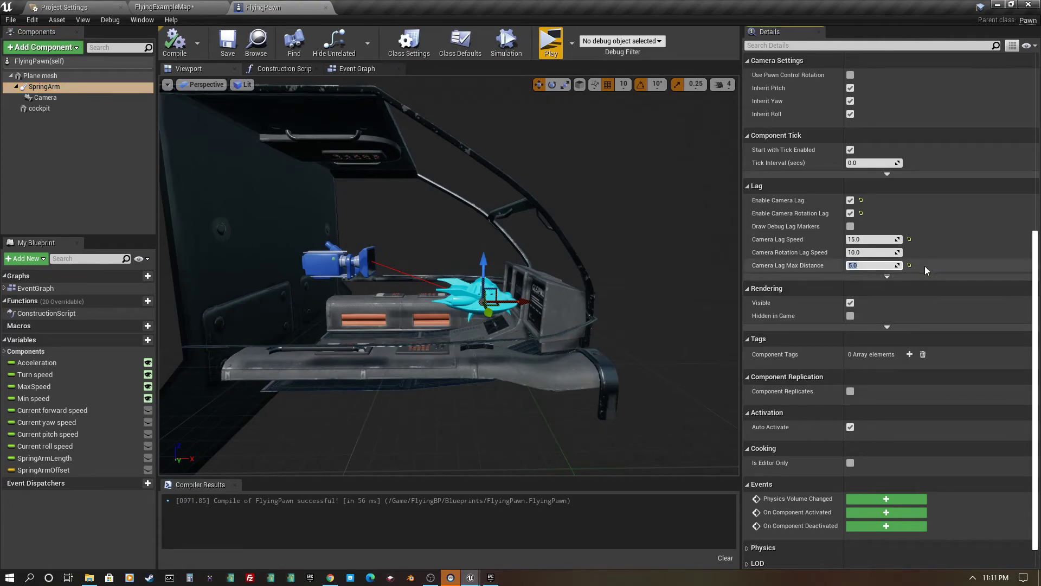
- Set the SpringArm's Camera Lag Max Distance to 20 and test-fly the ship in a play session
{"action": "type", "text": "20"}
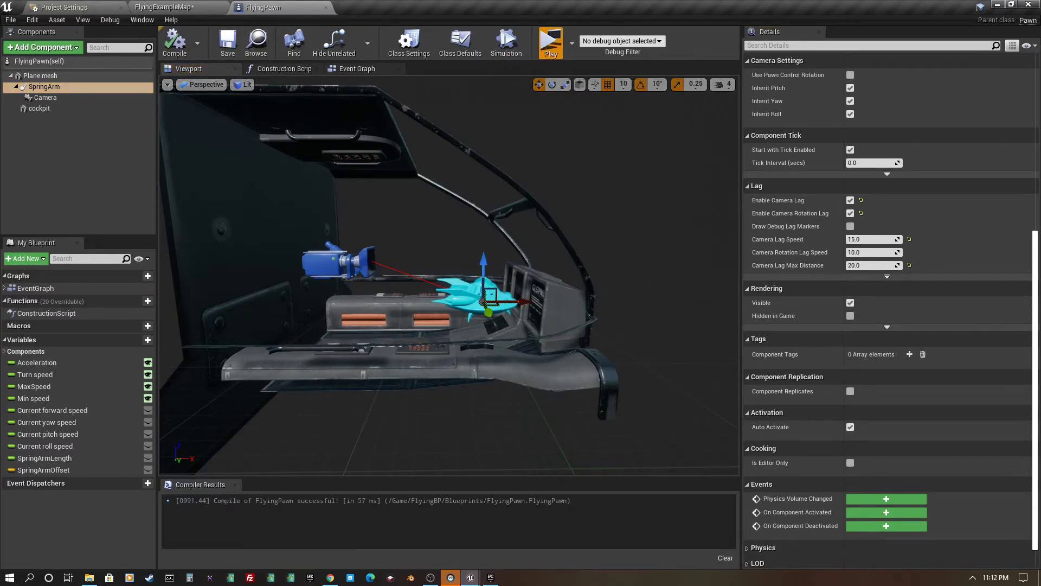
{"action": "left_click", "coordinate": [550, 42]}
{"action": "key", "text": "w"}
{"action": "key", "text": "s"}
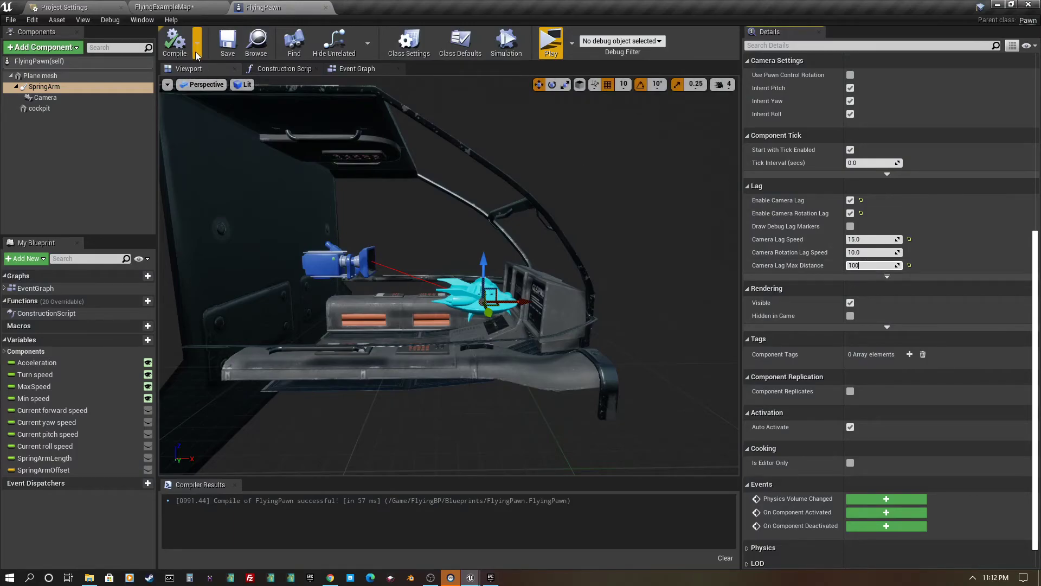
- Play the level and fly the ship to test the cockpit view with a Camera Lag Max Distance of 100, ending the session
{"action": "left_click", "coordinate": [549, 49]}
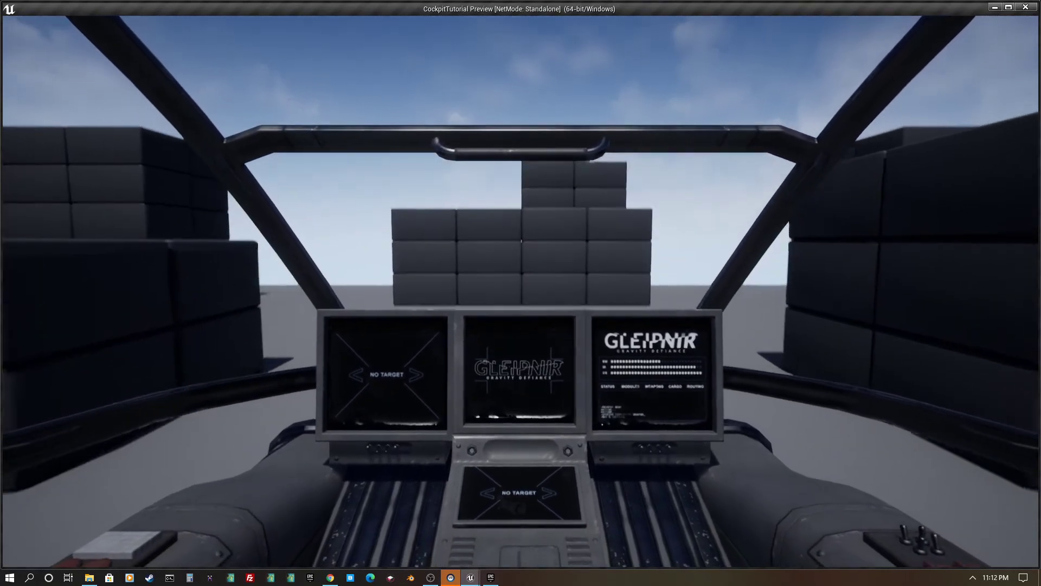
{"action": "key", "text": "w"}
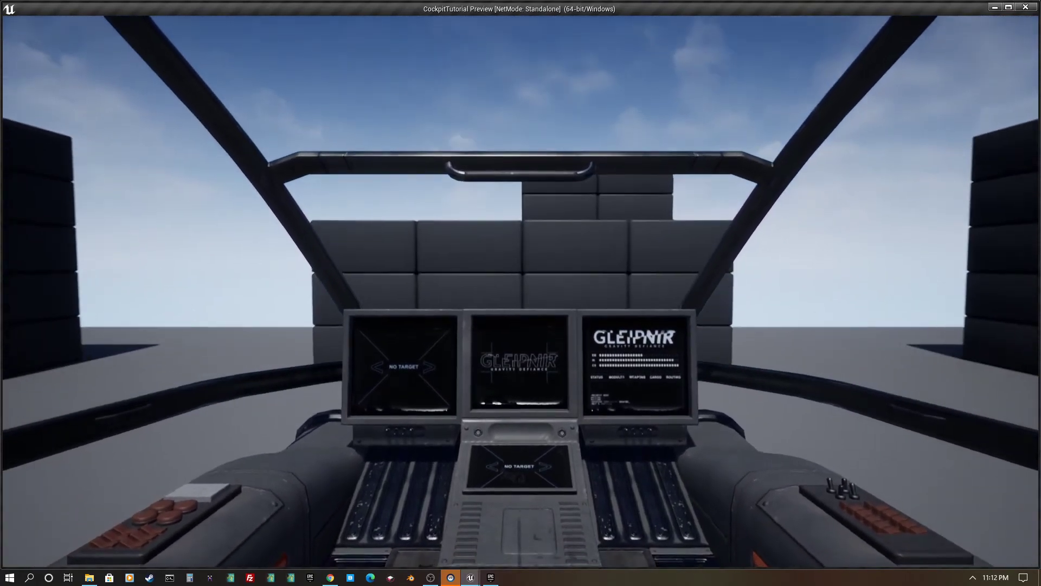
{"action": "key", "text": "s"}
{"action": "key", "text": "a"}
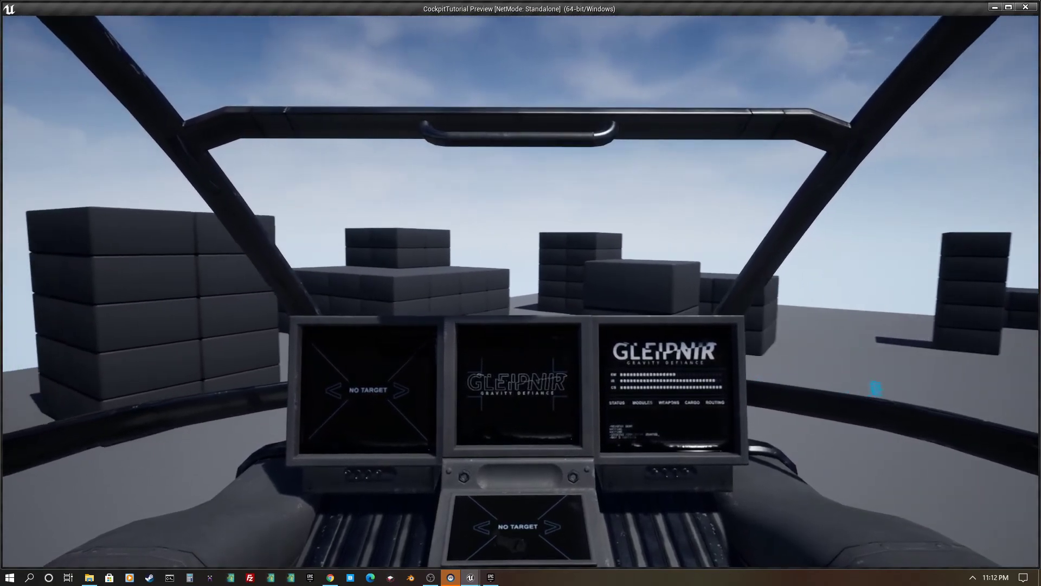
{"action": "key", "text": "Escape"}
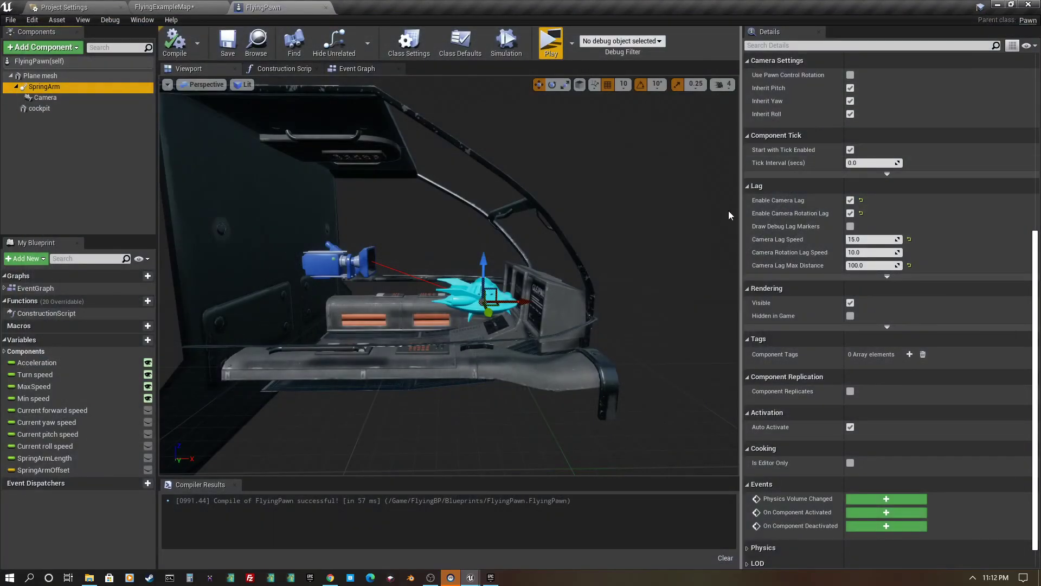